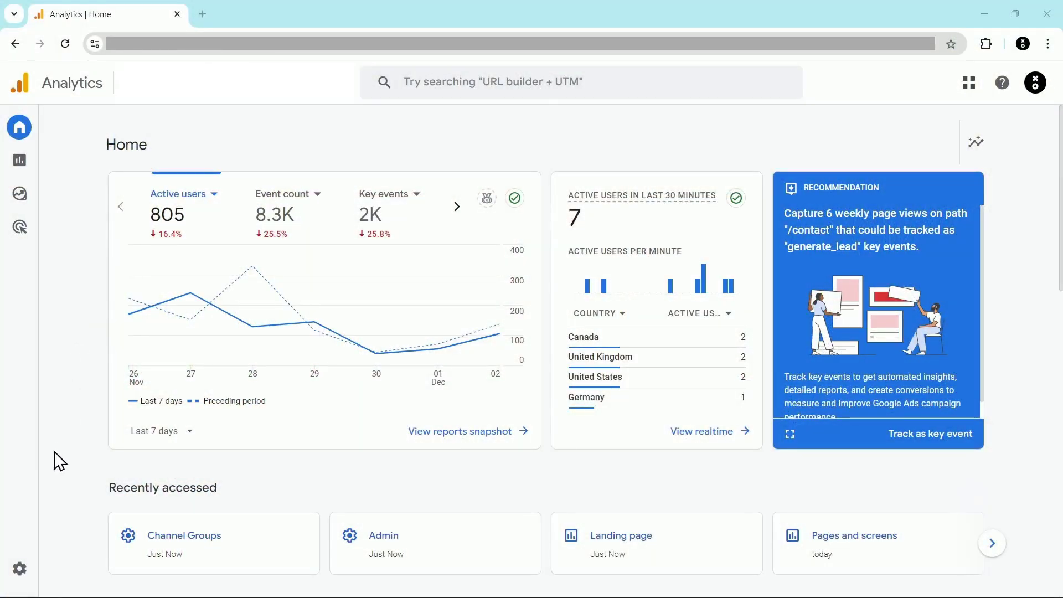
Open the property Admin settings and scroll down to the Data display section
left_click(26, 575)
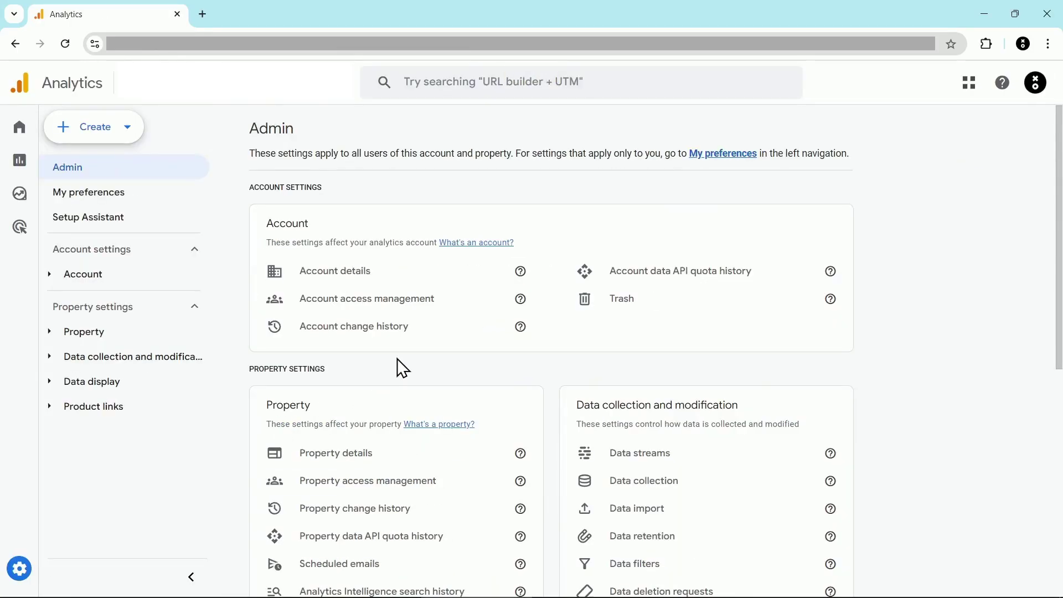
scroll(397, 358, "down", 6)
scroll(365, 332, "down", 1)
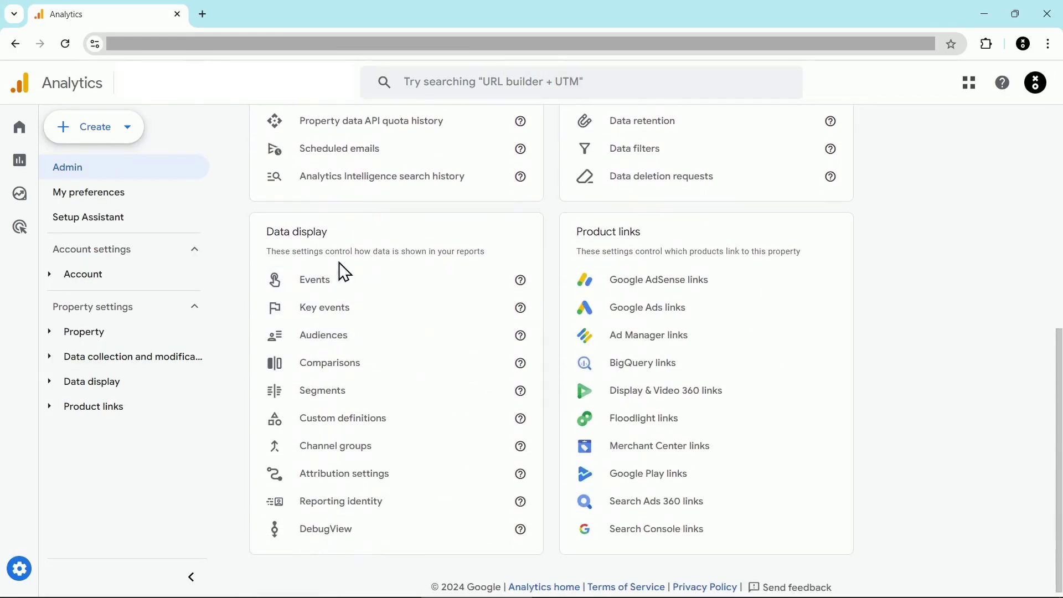
Open Channel groups and start a new channel group
left_click(340, 453)
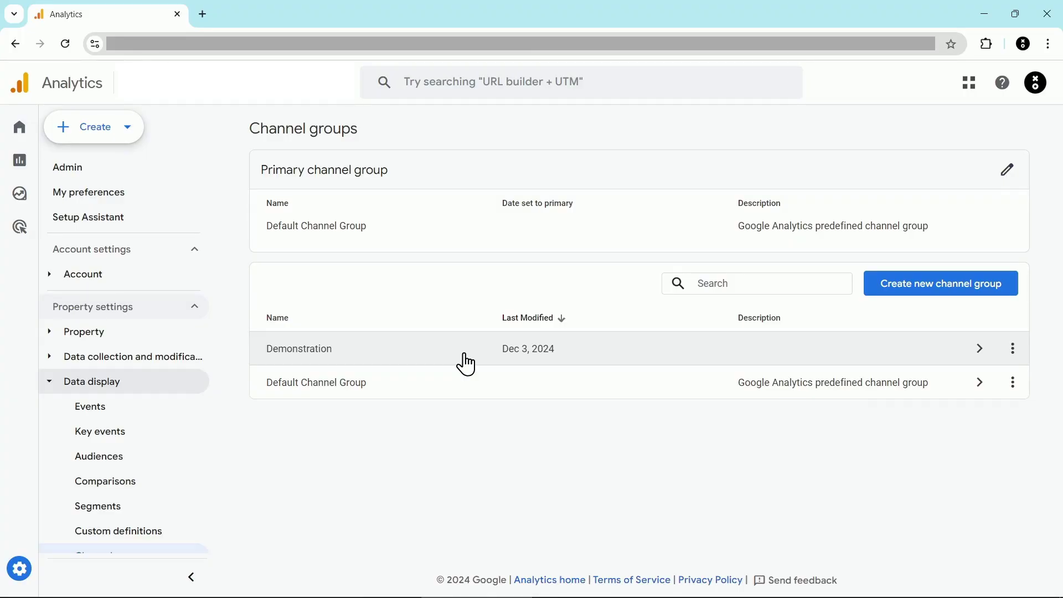
left_click(924, 300)
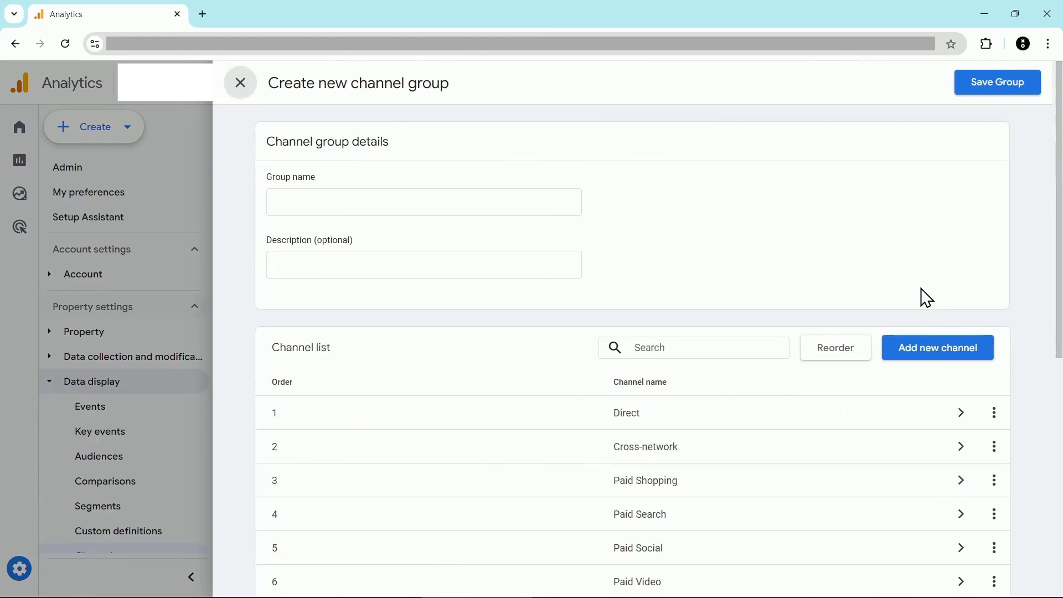
Add a new custom channel named 'AI Tools'
left_click(932, 354)
left_click(488, 220)
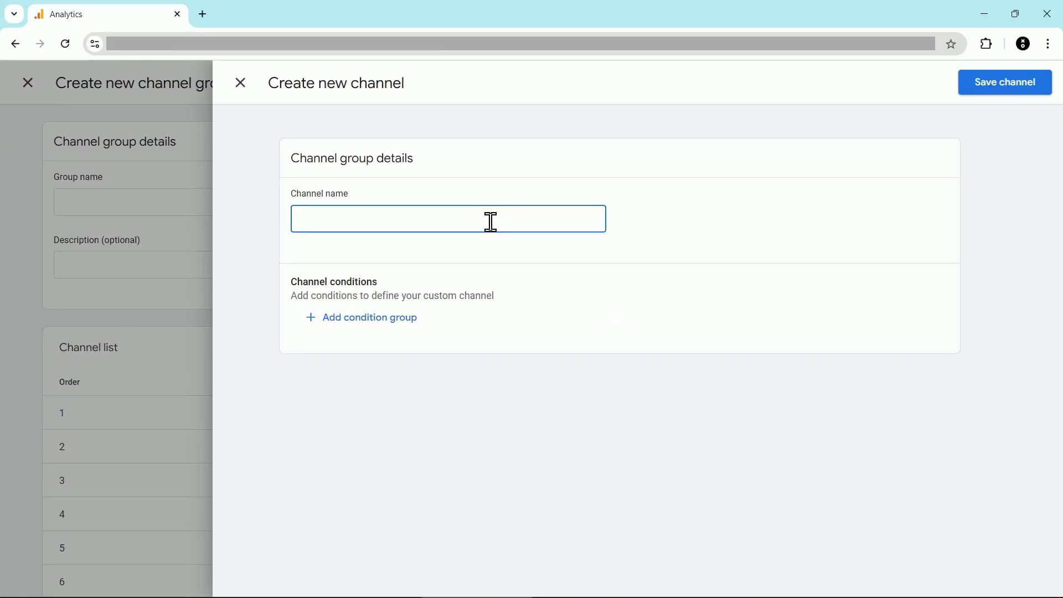
type("AI Tools")
Give AI Tools a Source matches regex condition listing chatgpt, claude.ai and gemini.google.com domains
left_click(387, 322)
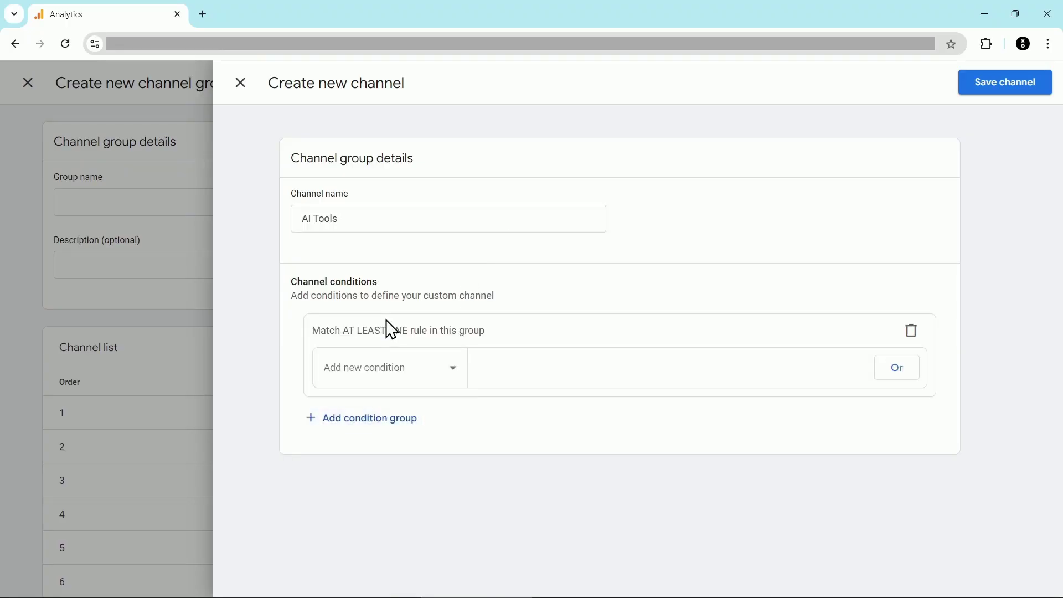
left_click(419, 371)
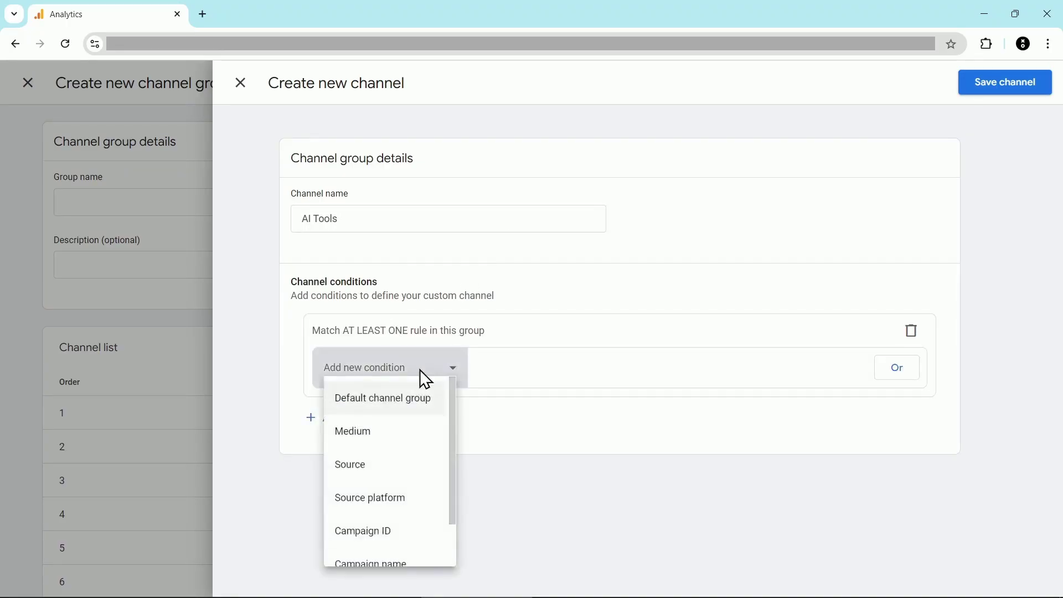
left_click(403, 468)
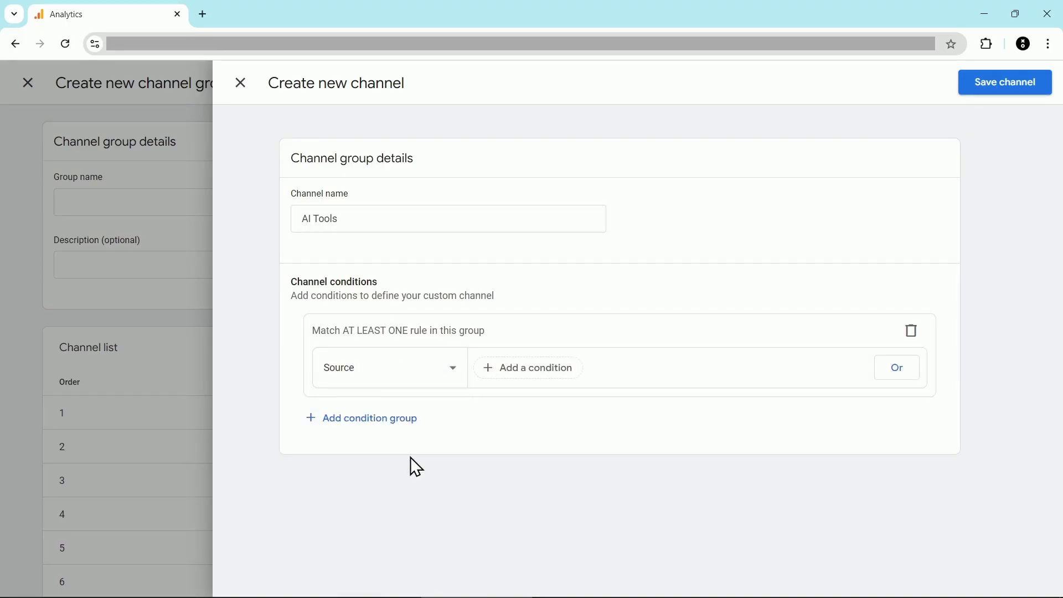
left_click(540, 370)
left_click(550, 402)
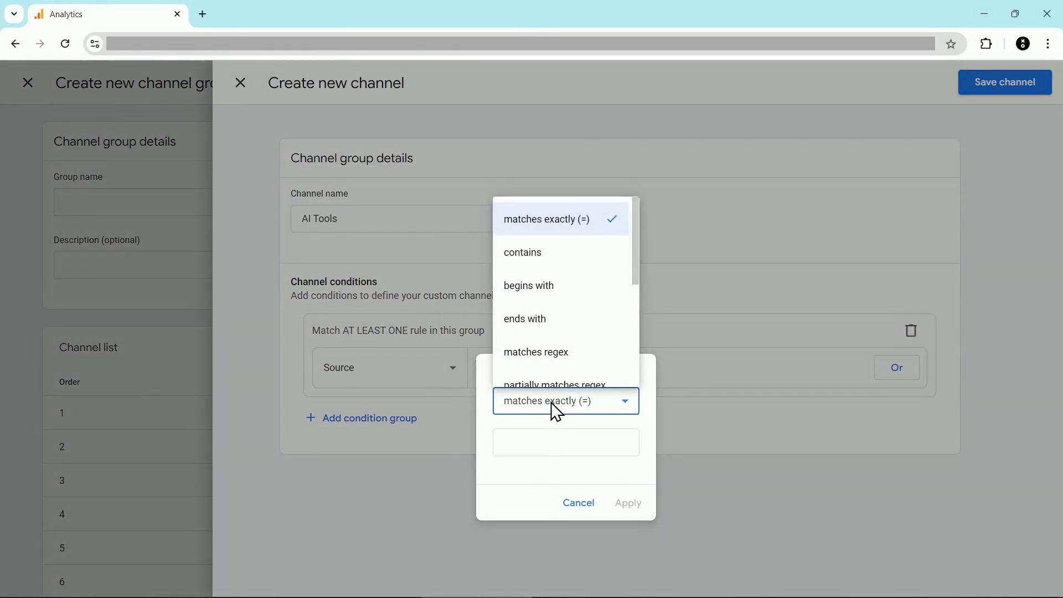
left_click(563, 352)
left_click(549, 442)
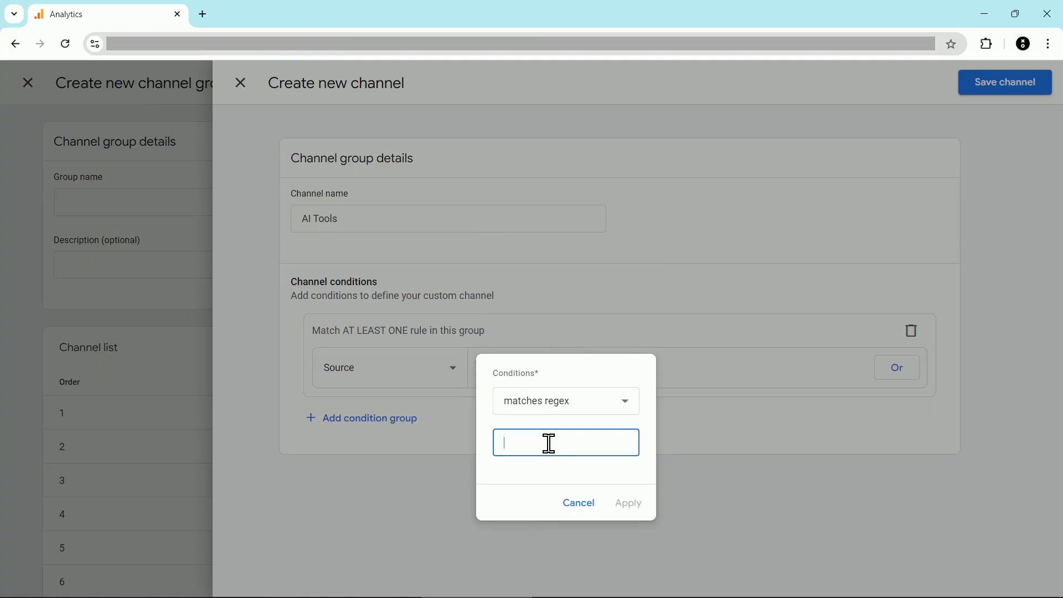
key("ctrl+v")
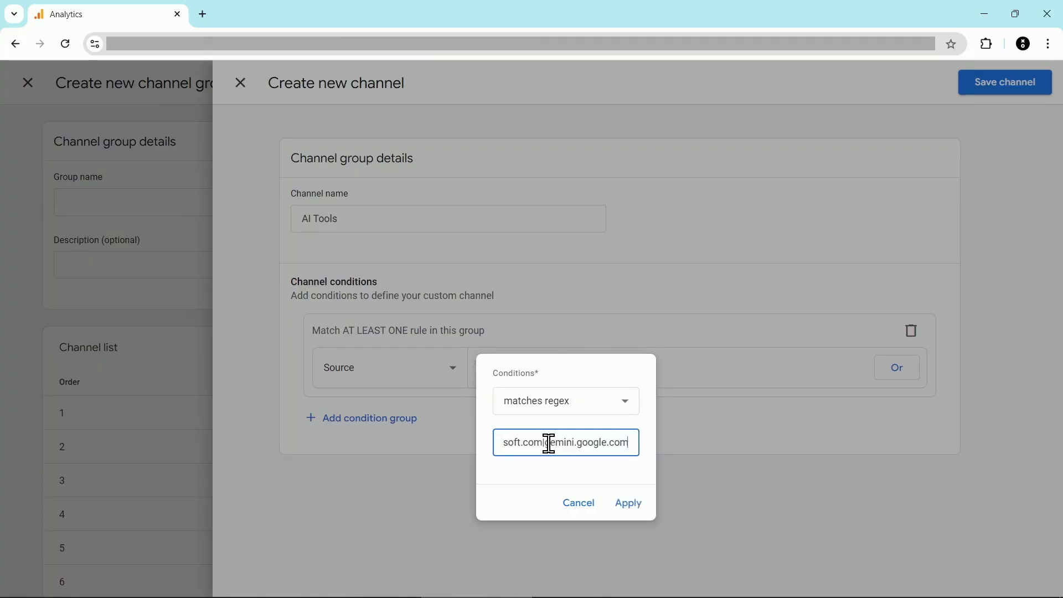
left_click(629, 506)
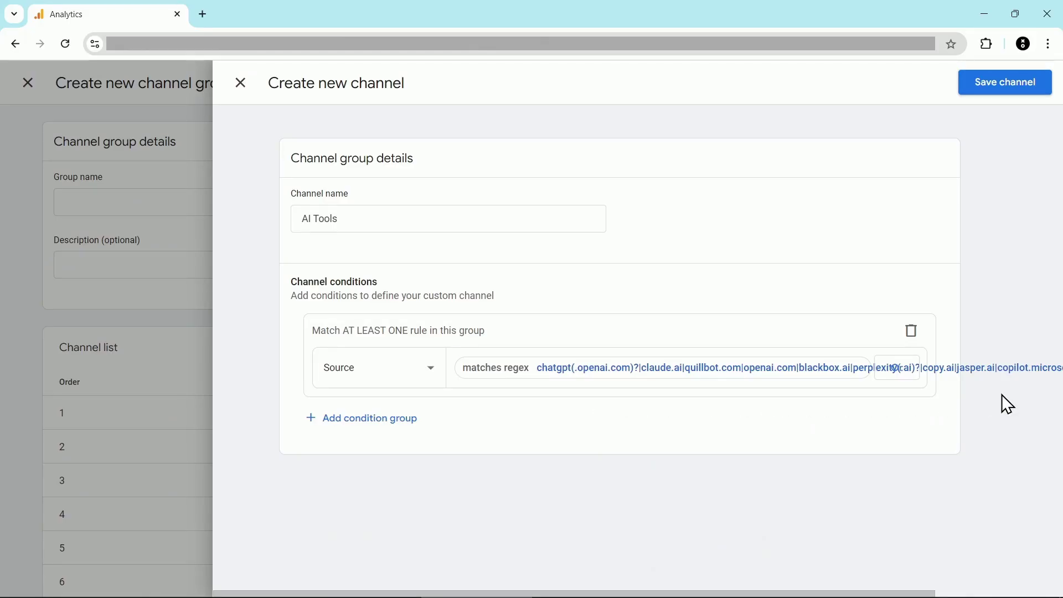
Save the AI Tools channel and name the channel group 'AI Tools Added'
left_click(1001, 90)
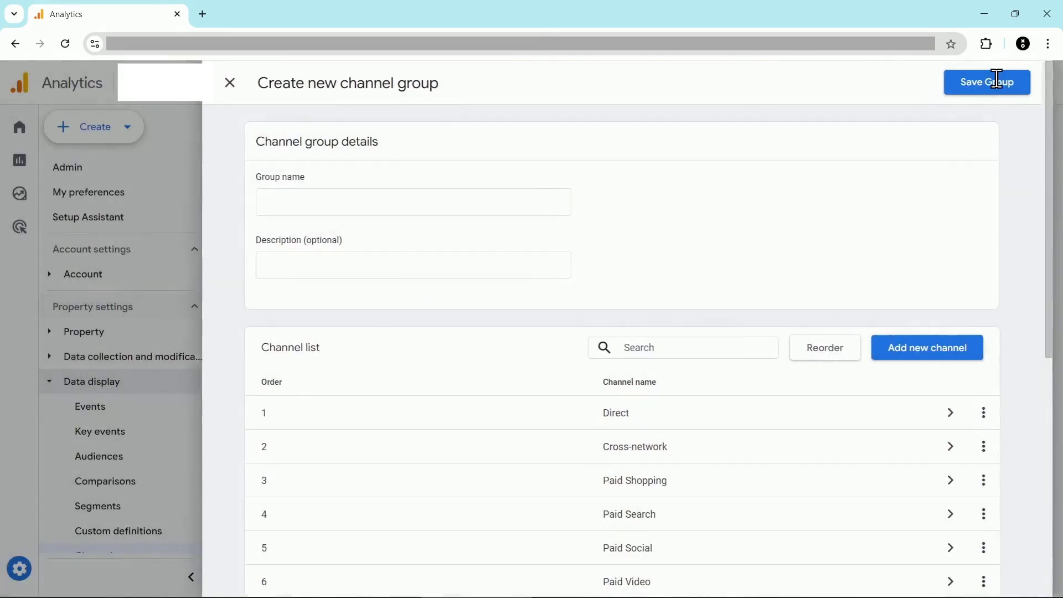
left_click(449, 205)
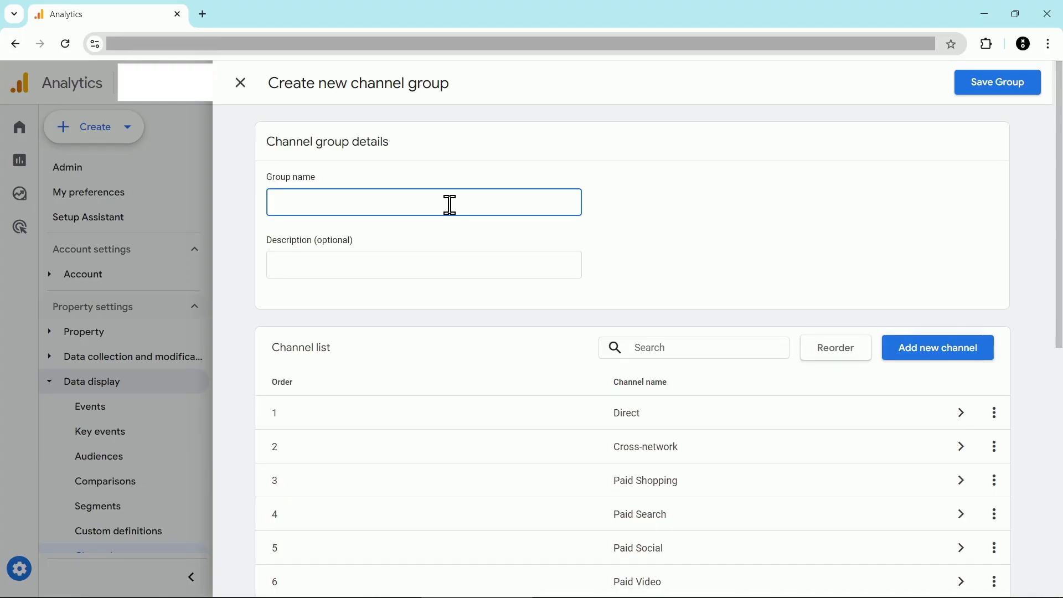
type("AI Tools Added")
scroll(752, 242, "down", 8)
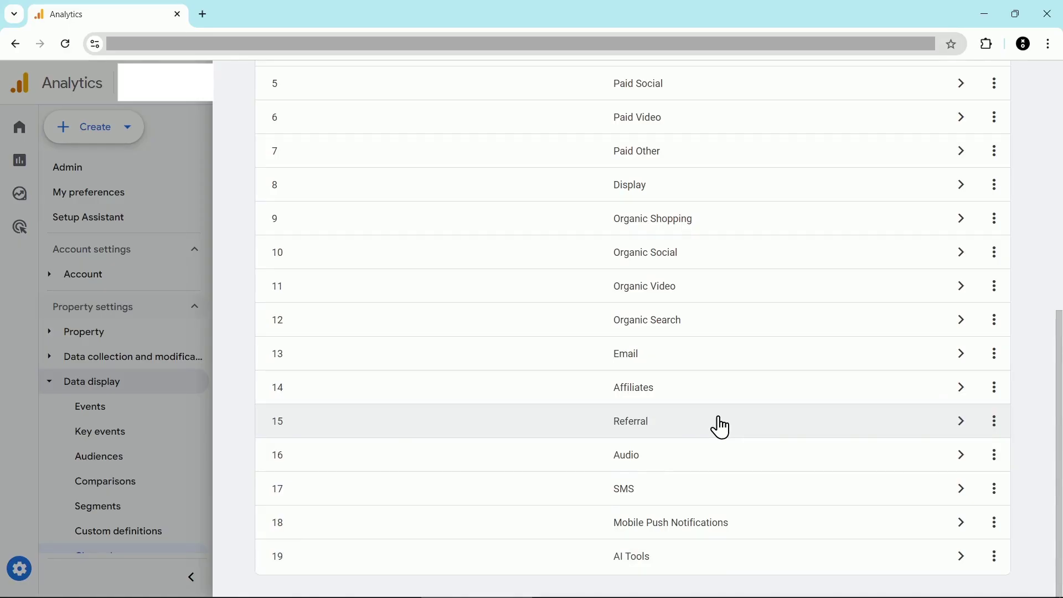
Reorder the channels so AI Tools sits at position 15, above Referral
scroll(720, 427, "up", 5)
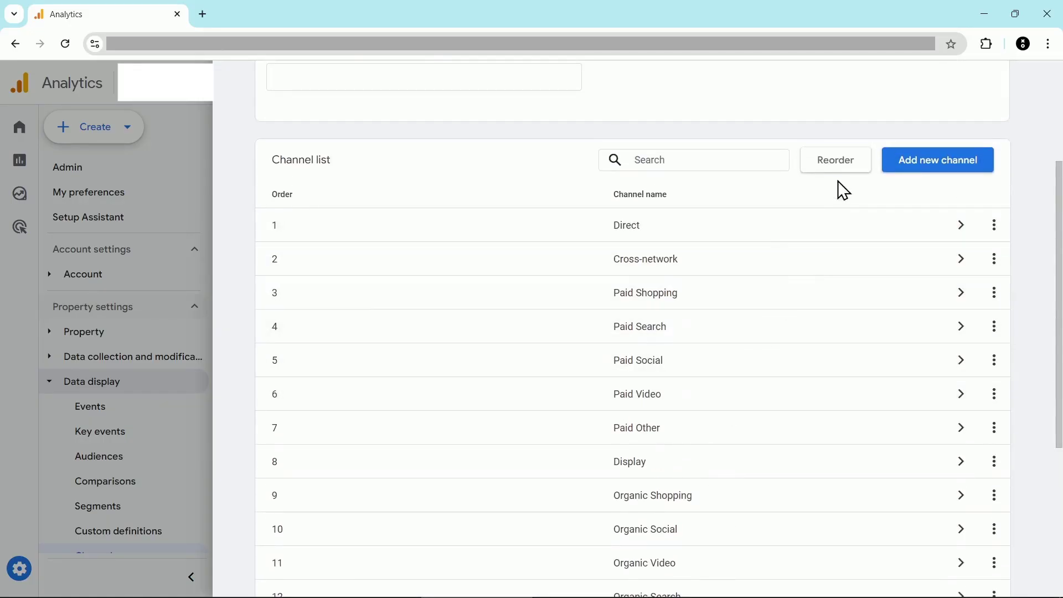
left_click(835, 169)
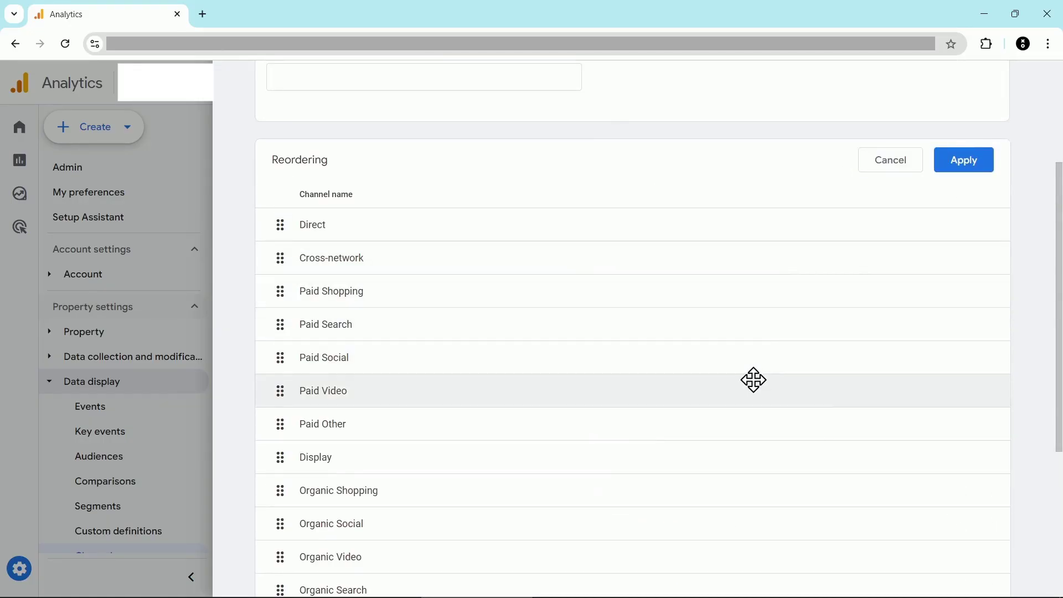
scroll(754, 380, "down", 5)
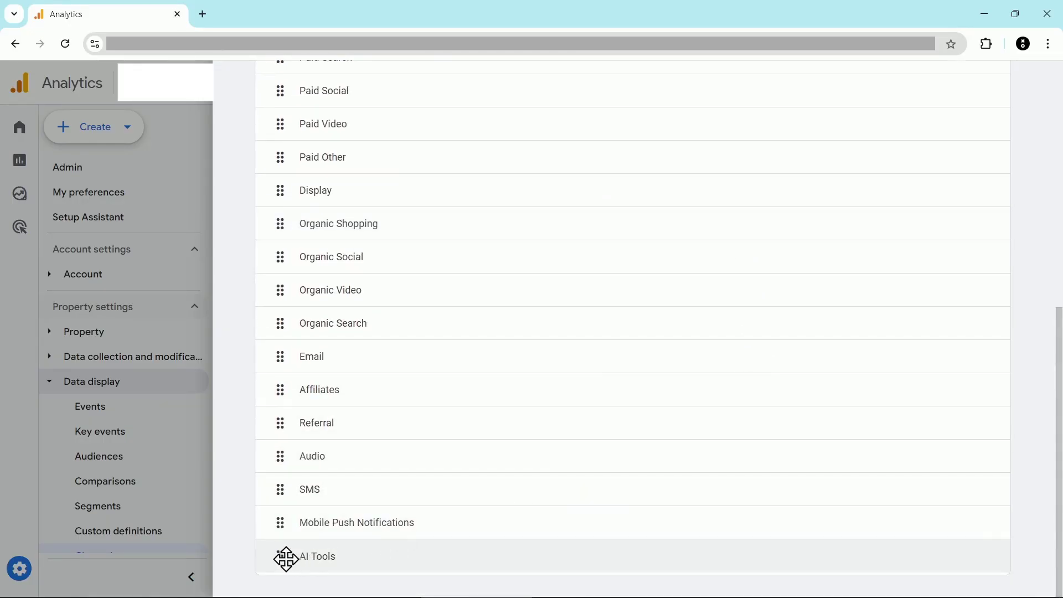
left_click_drag(286, 558, 278, 427)
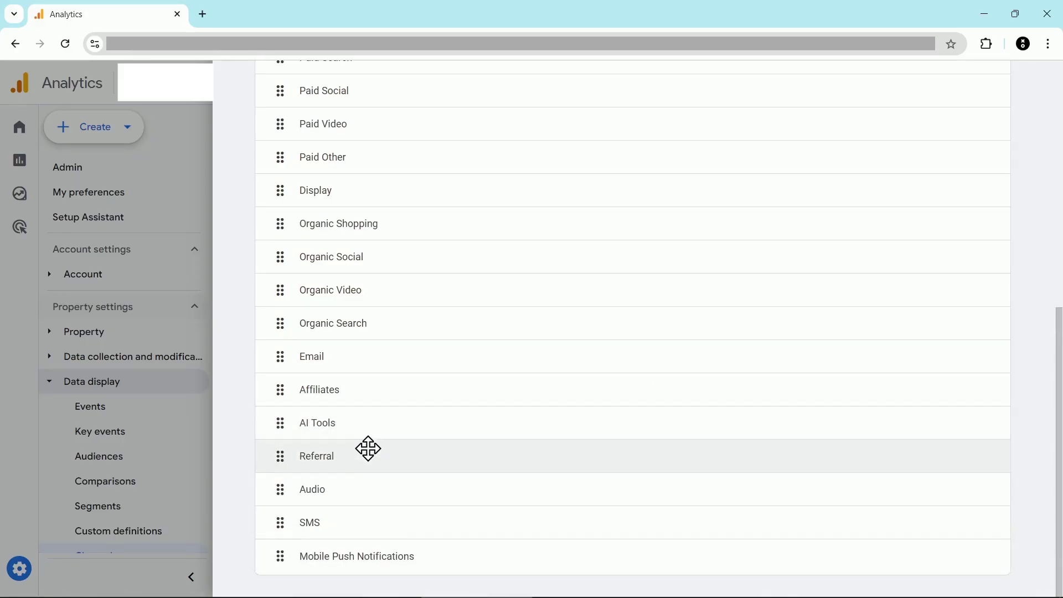
scroll(368, 448, "up", 5)
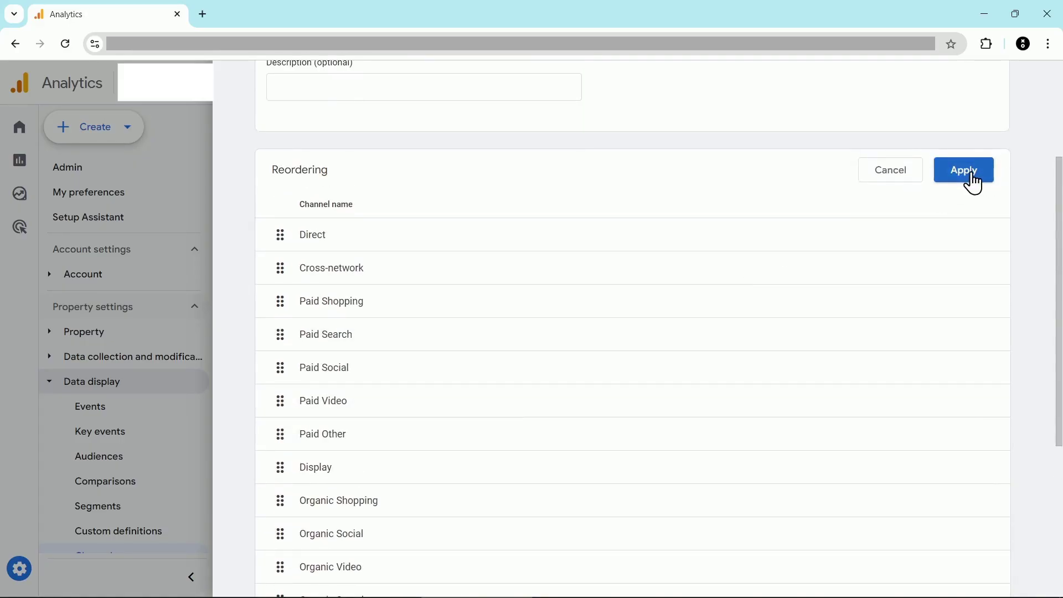
left_click(971, 180)
Save the AI Tools Added channel group
scroll(835, 351, "down", 5)
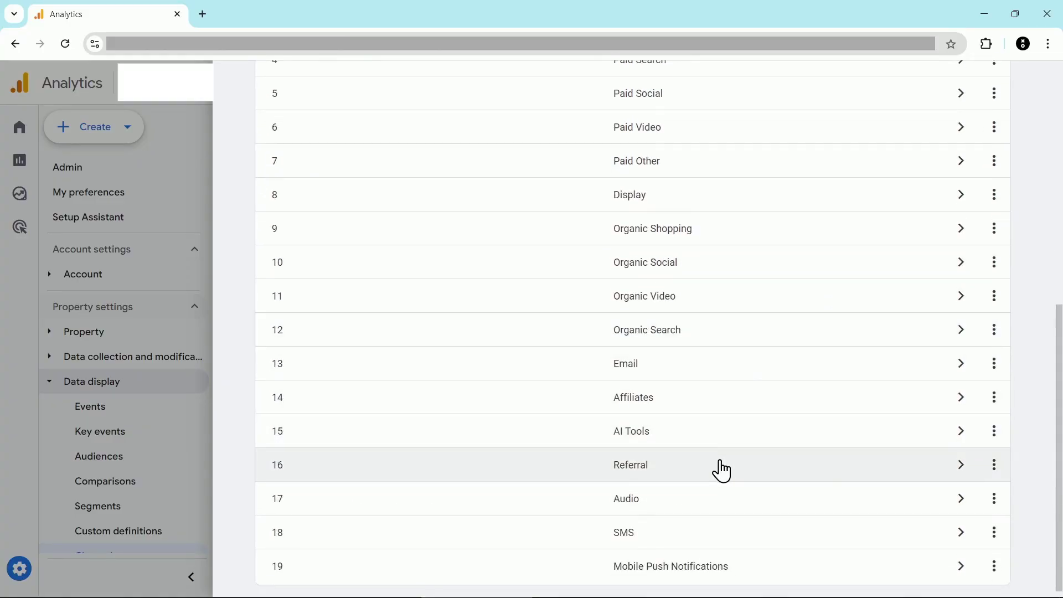
scroll(722, 471, "up", 8)
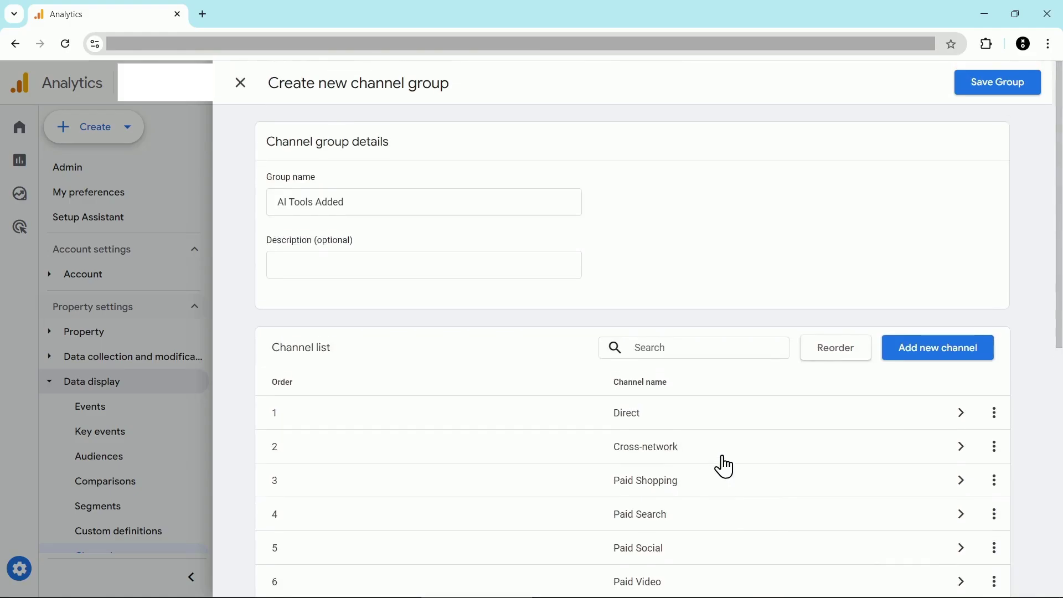
left_click(978, 91)
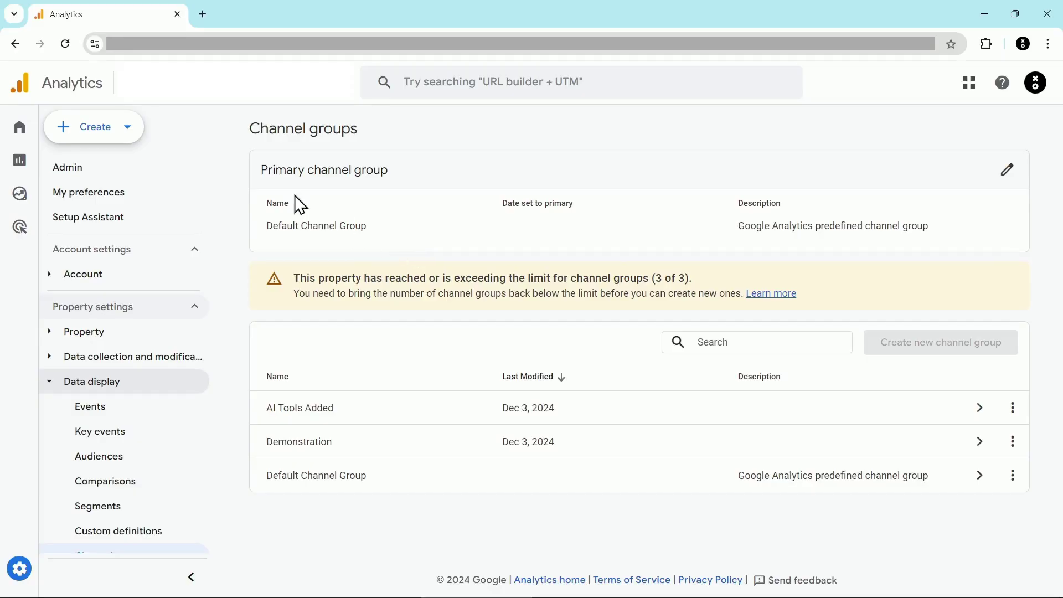
Open the Acquisition > User acquisition report
left_click(18, 162)
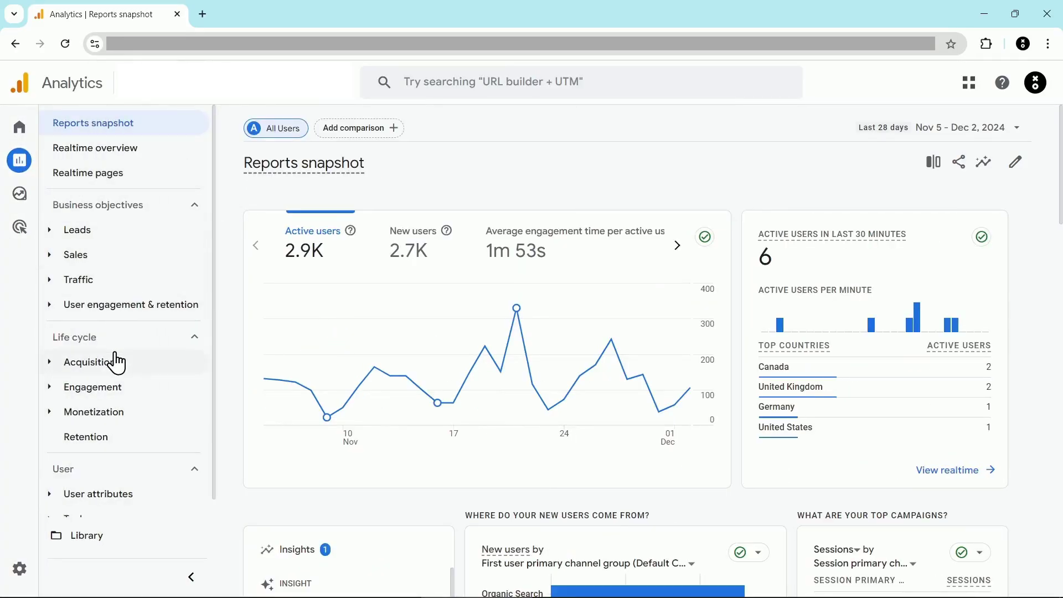
left_click(116, 362)
left_click(126, 421)
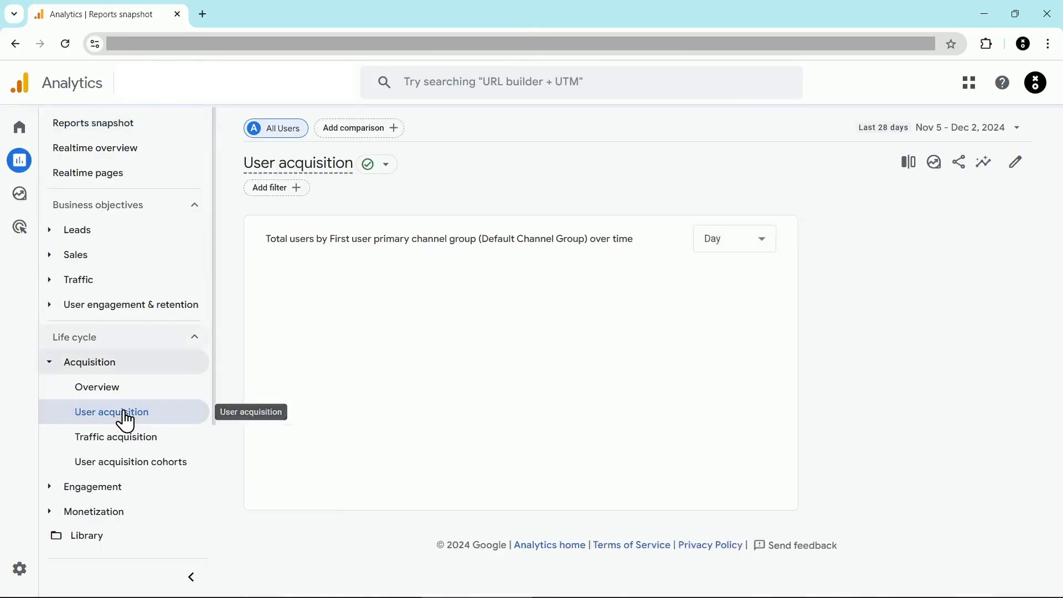
scroll(536, 332, "down", 6)
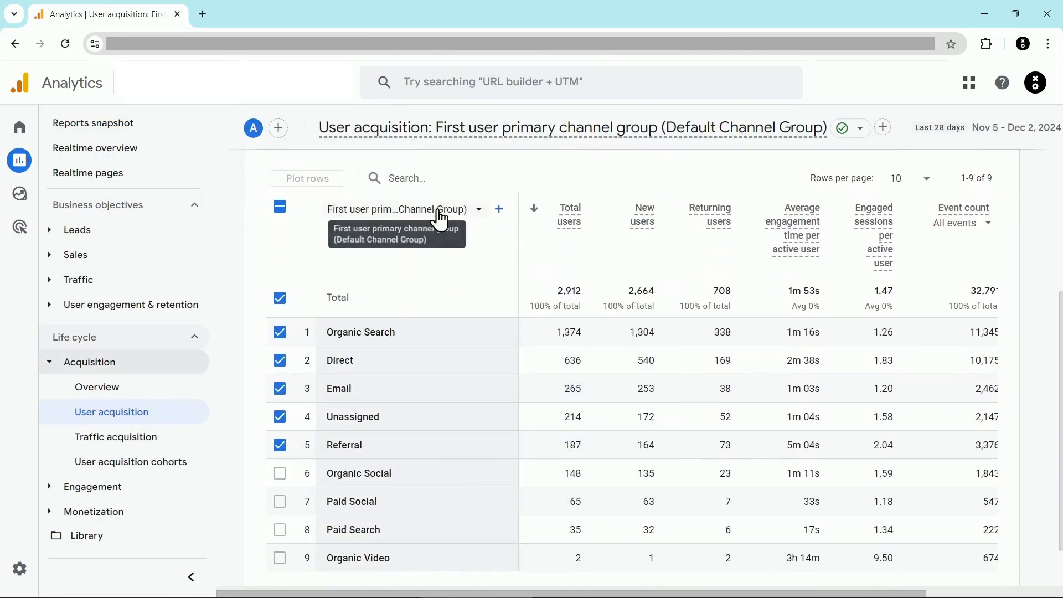
Switch the table dimension to First user AI Tools Added, showing AI Tools with 7 users
left_click(438, 210)
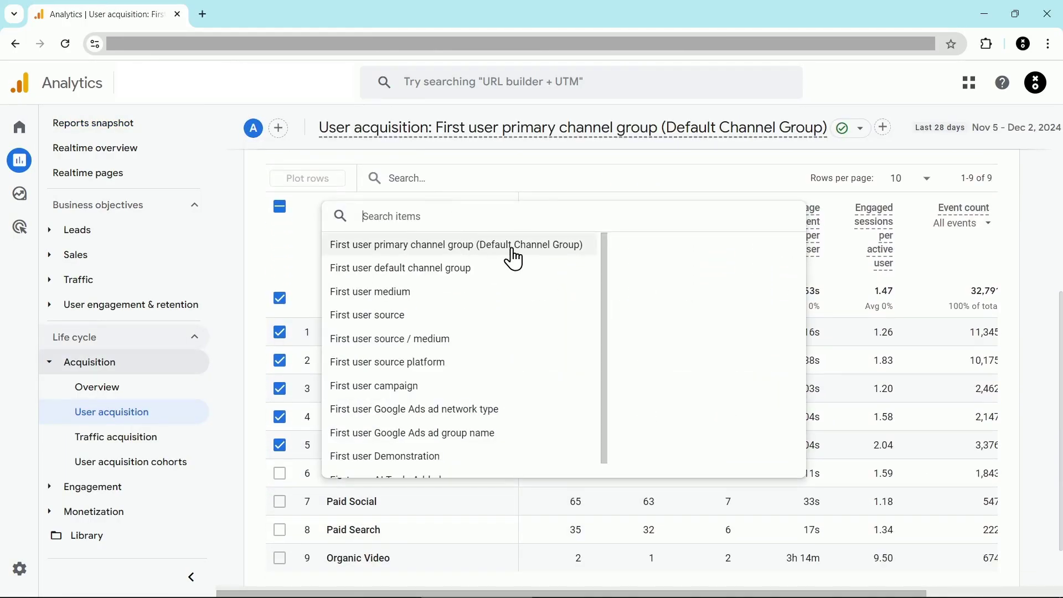
scroll(516, 299, "down", 1)
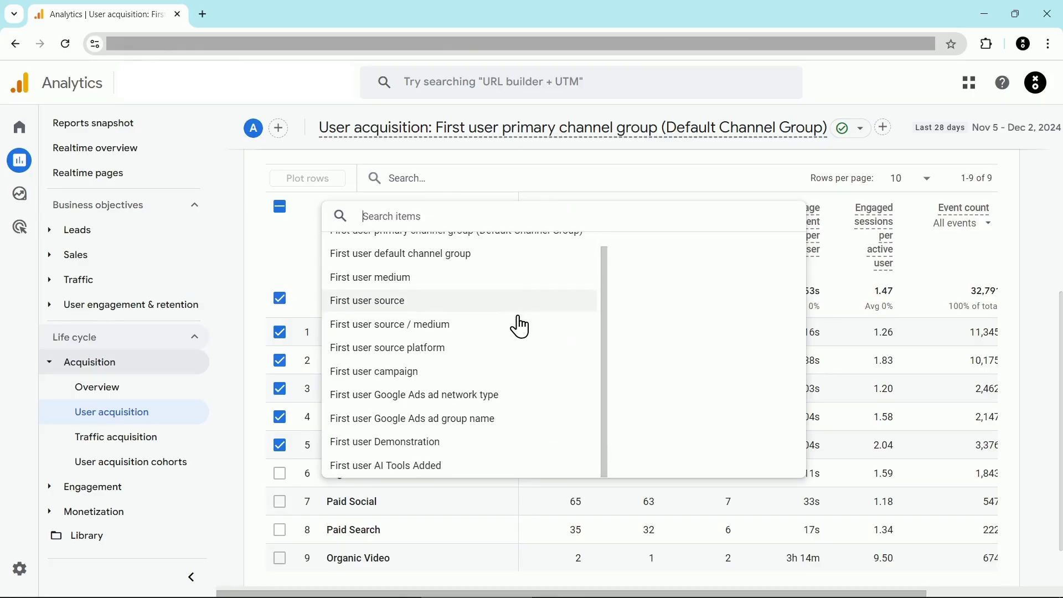
left_click(477, 468)
scroll(477, 465, "down", 2)
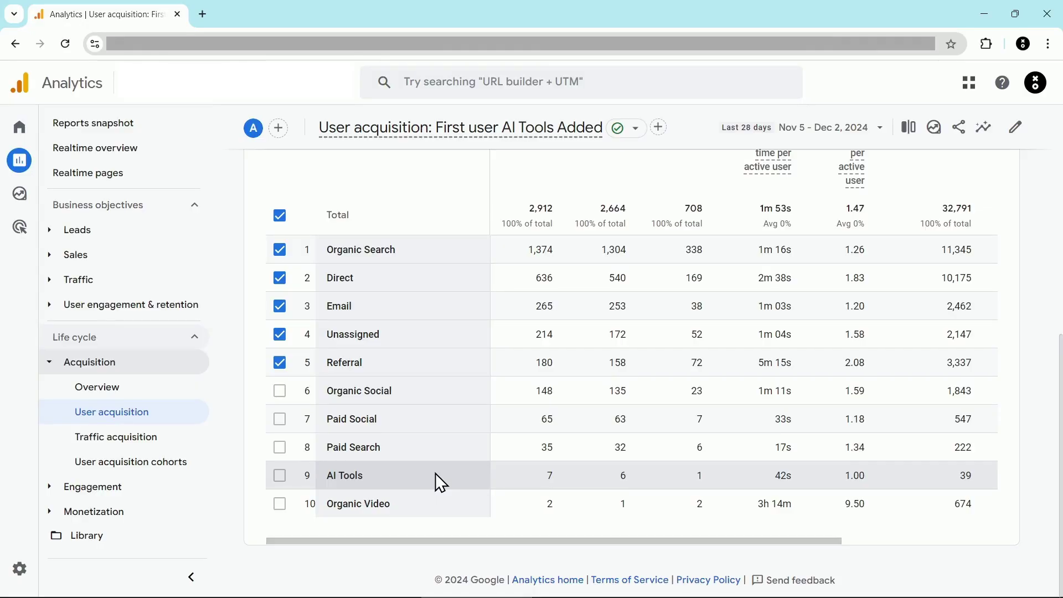
Open the Engagement > Landing page report
scroll(148, 374, "down", 2)
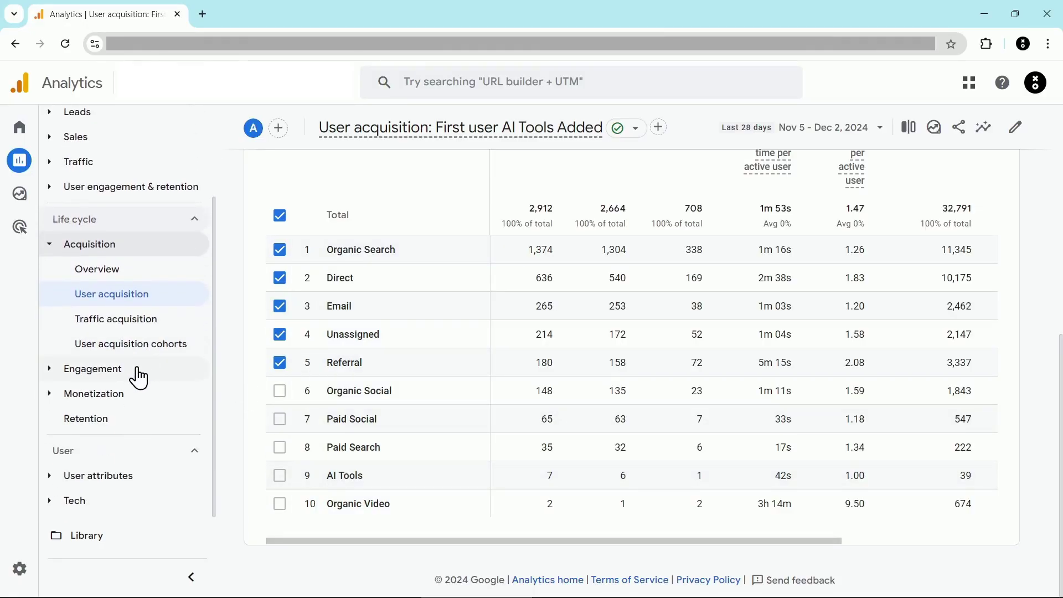
left_click(139, 378)
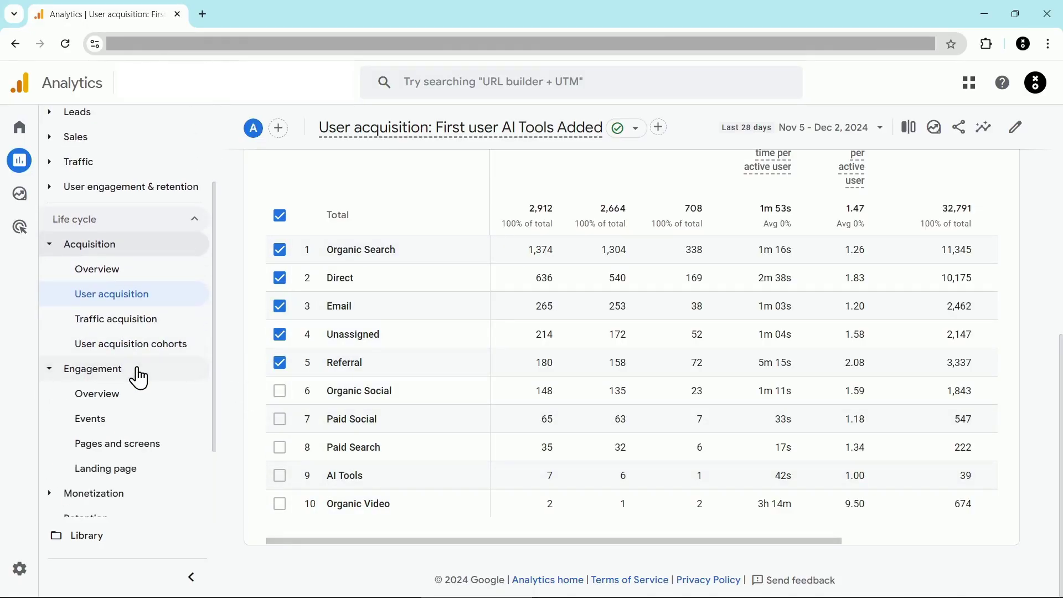
left_click(142, 472)
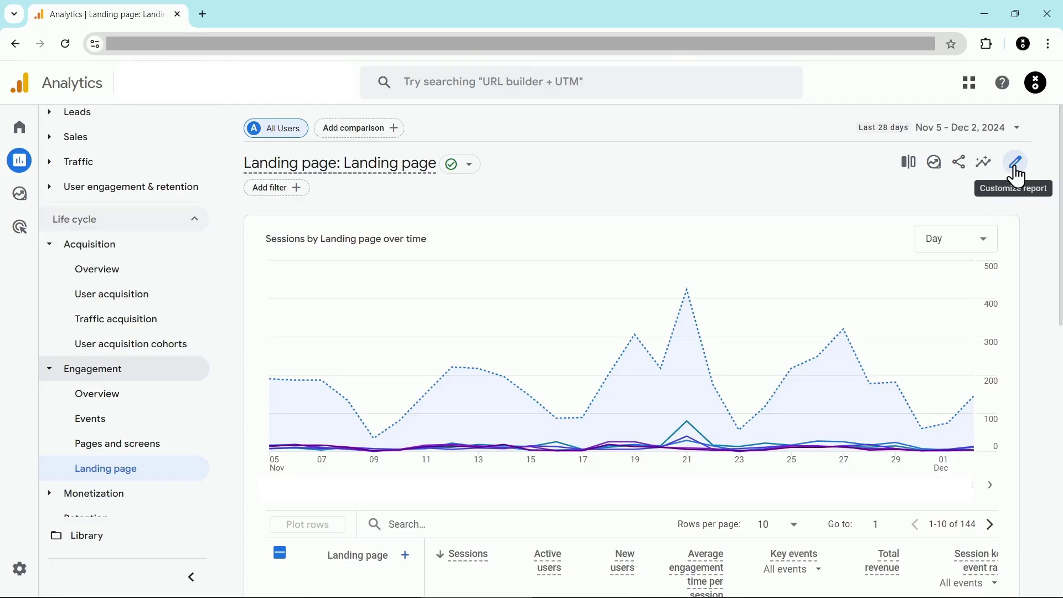
Open the Customize report panel for the Landing page report
left_click(1018, 176)
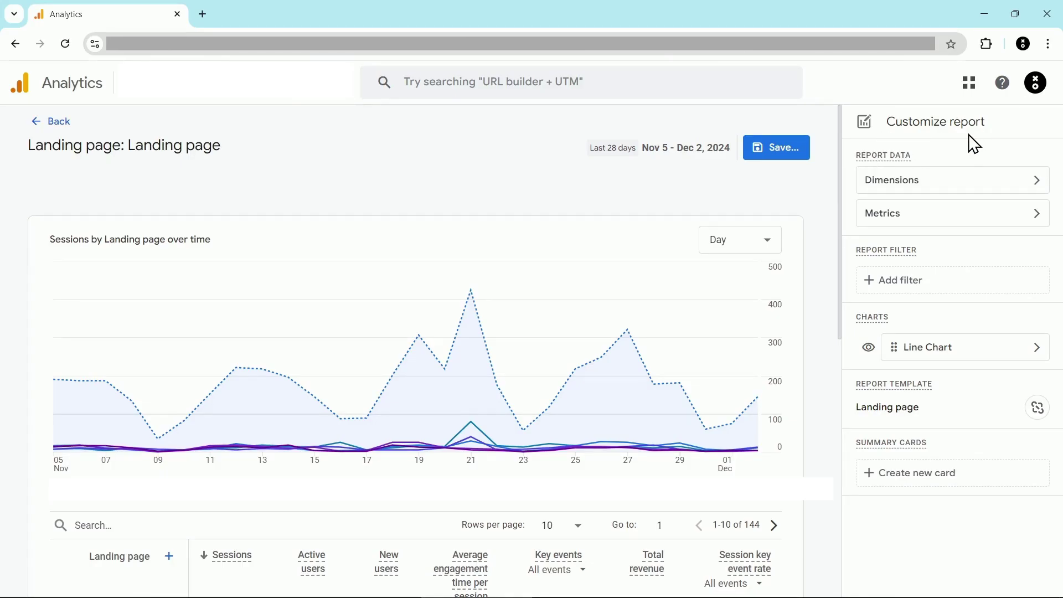
Add a report filter: First user AI Tools Added exactly matches 'AI Tools'
left_click(942, 292)
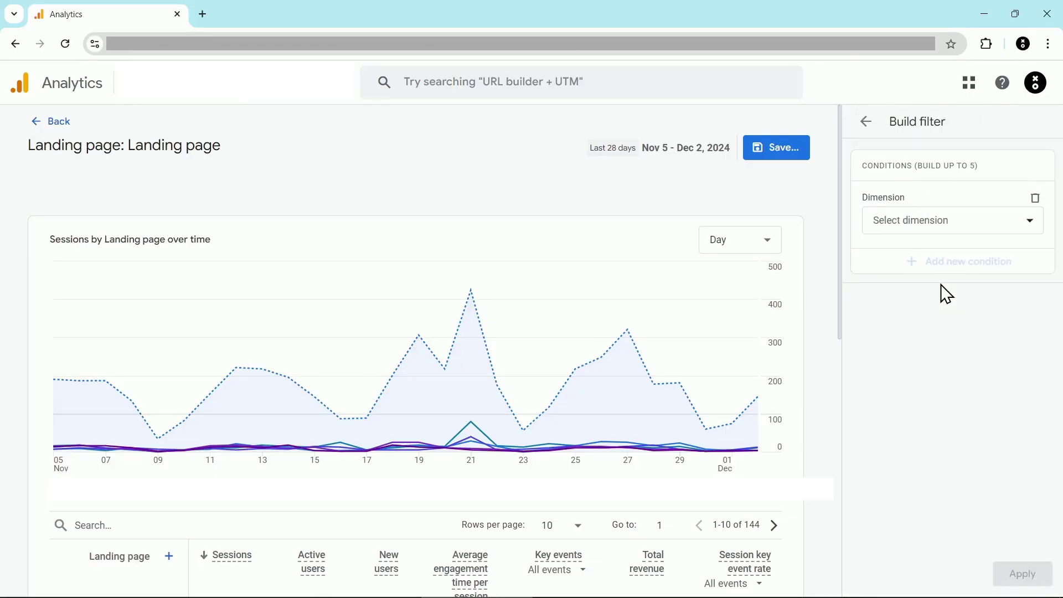
left_click(950, 222)
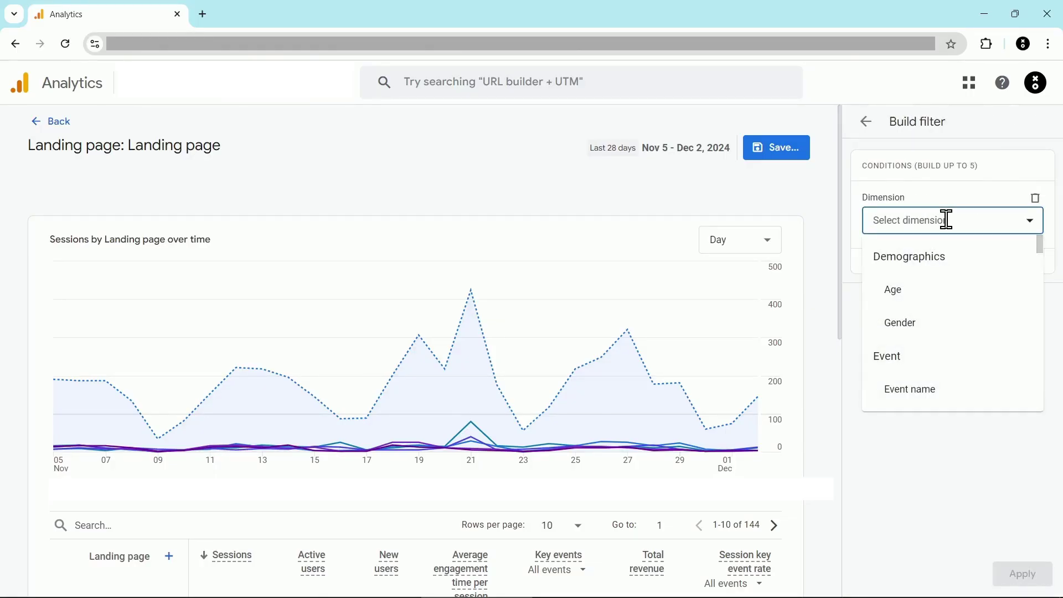
type("ai")
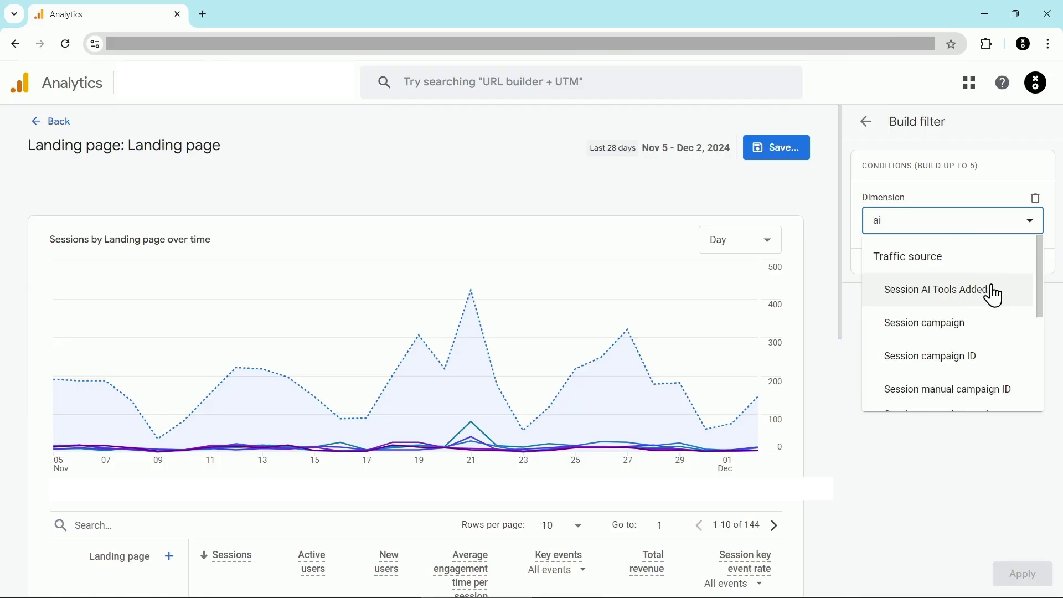
scroll(1002, 297, "down", 5)
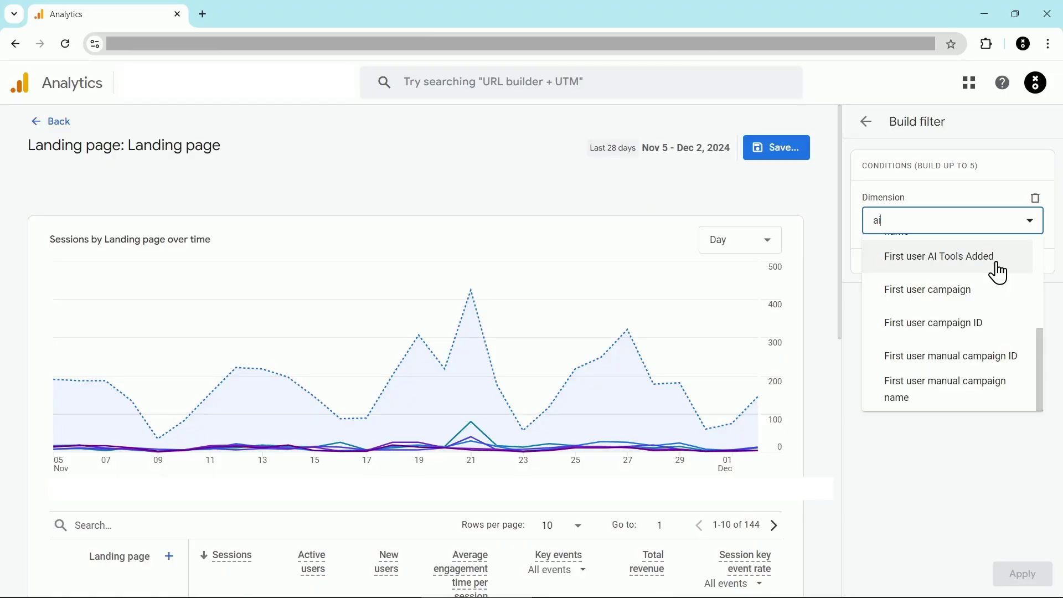
left_click(1000, 272)
left_click(996, 270)
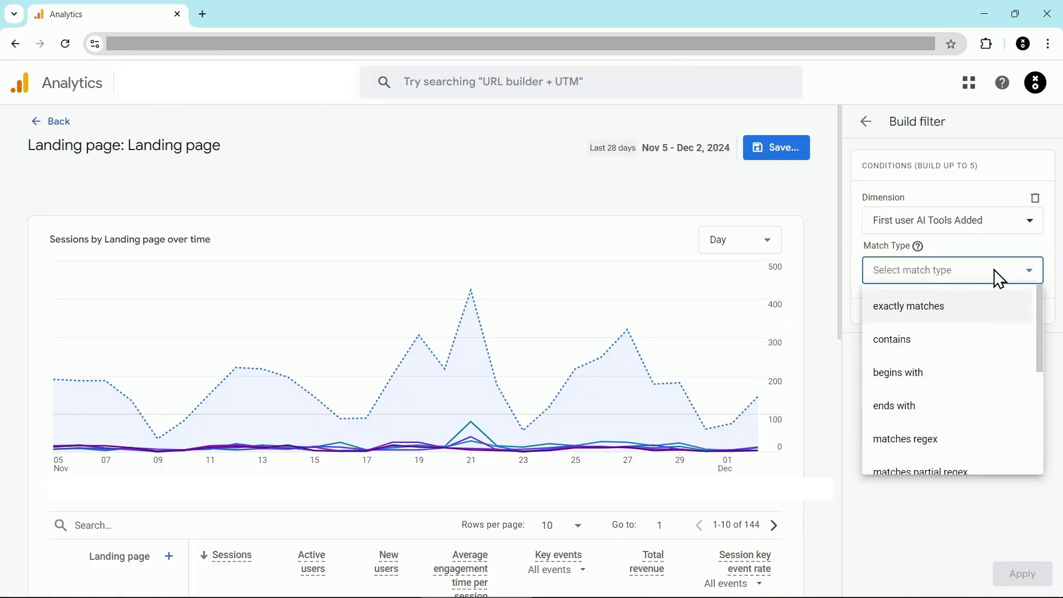
left_click(980, 316)
left_click(973, 320)
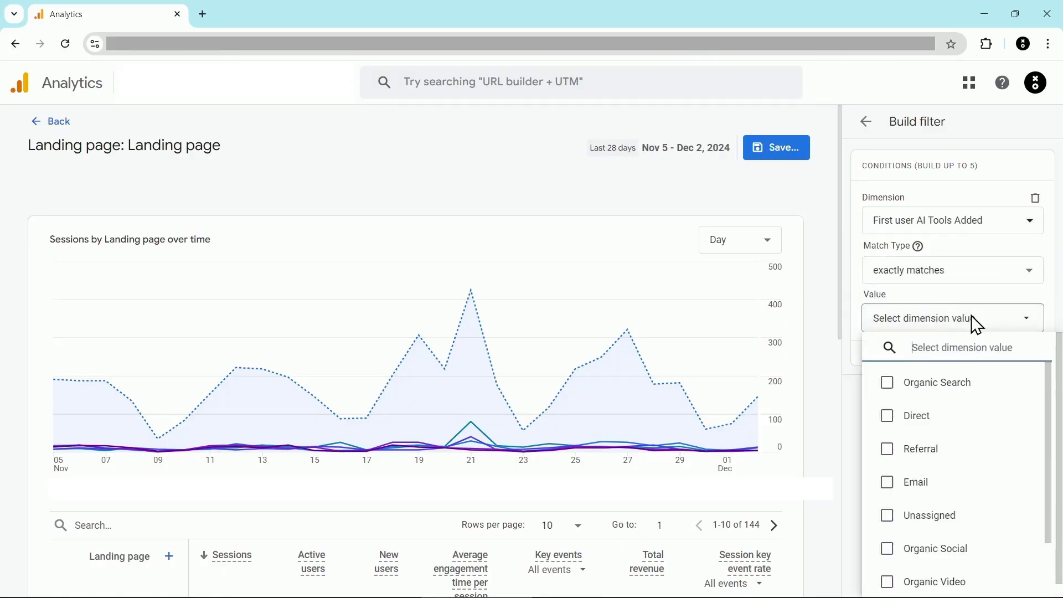
scroll(973, 442, "down", 1)
scroll(972, 442, "down", 1)
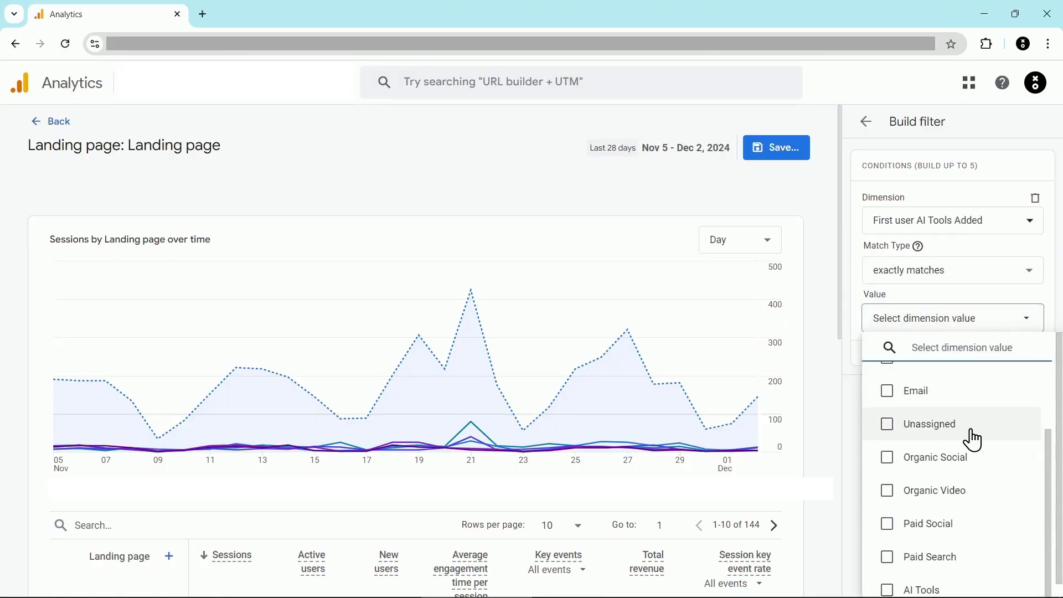
left_click(941, 588)
left_click(861, 459)
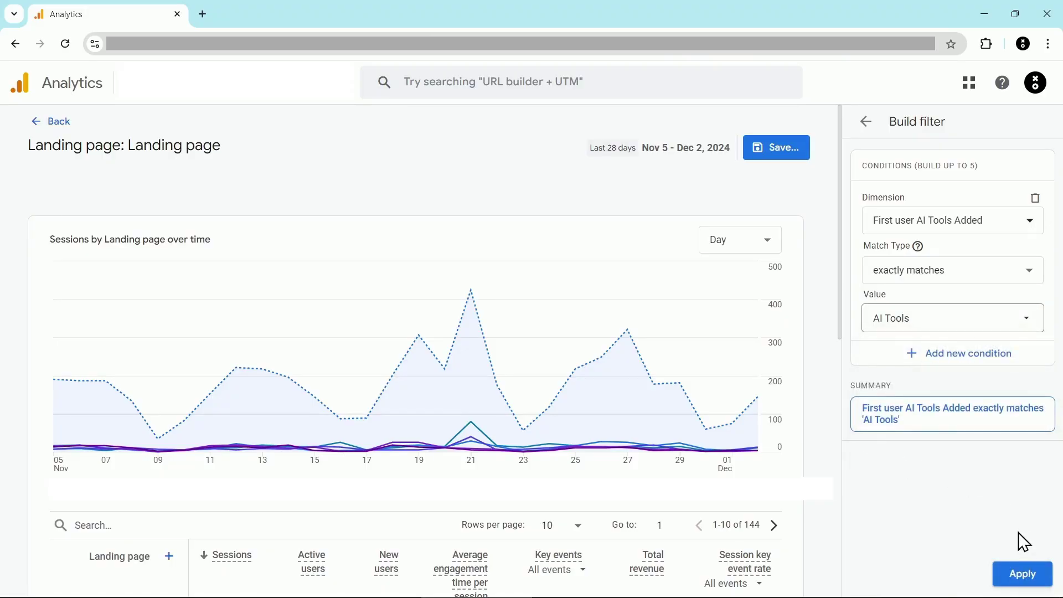
Apply the AI Tools filter and add First user source / medium as a report dimension
left_click(1020, 579)
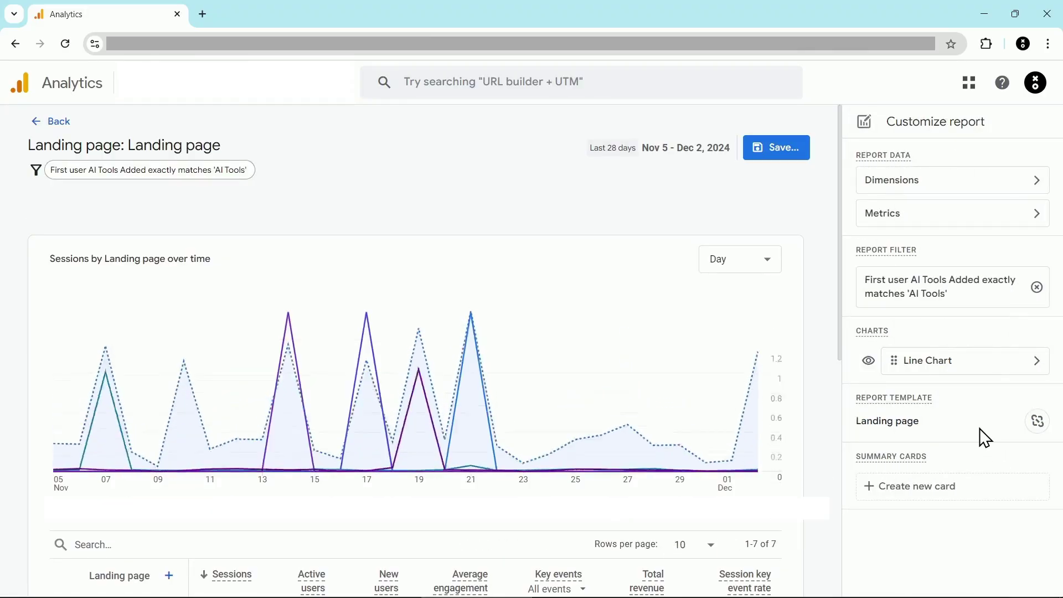
left_click(924, 197)
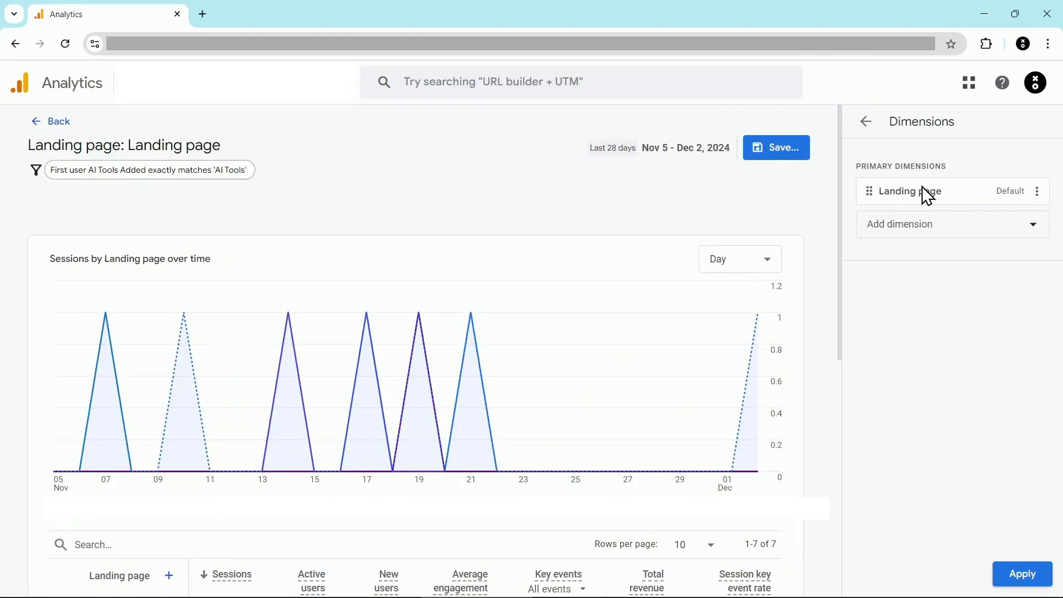
left_click(943, 225)
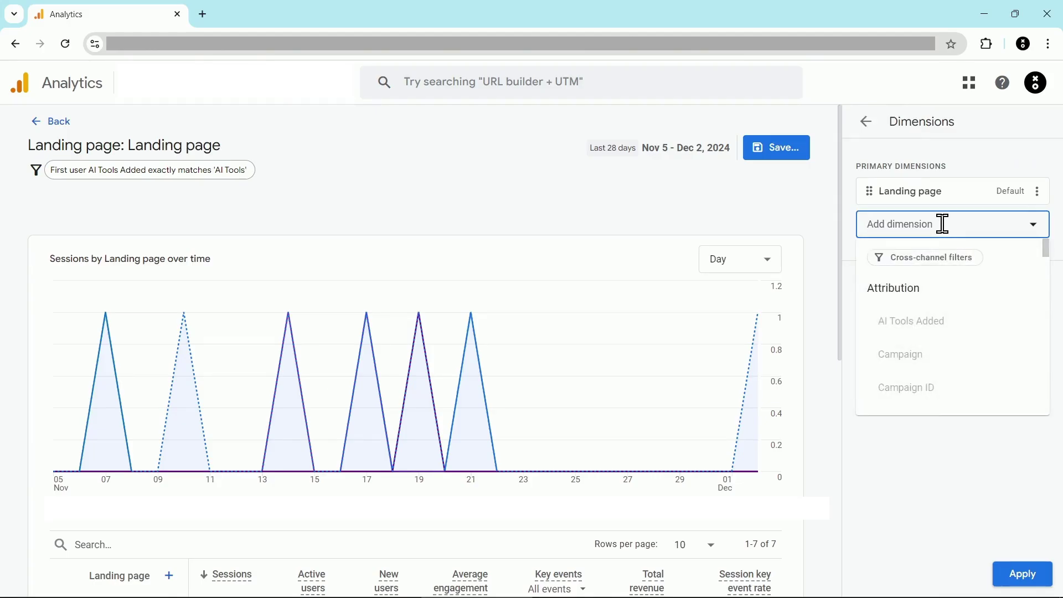
type("source")
scroll(1005, 300, "down", 1)
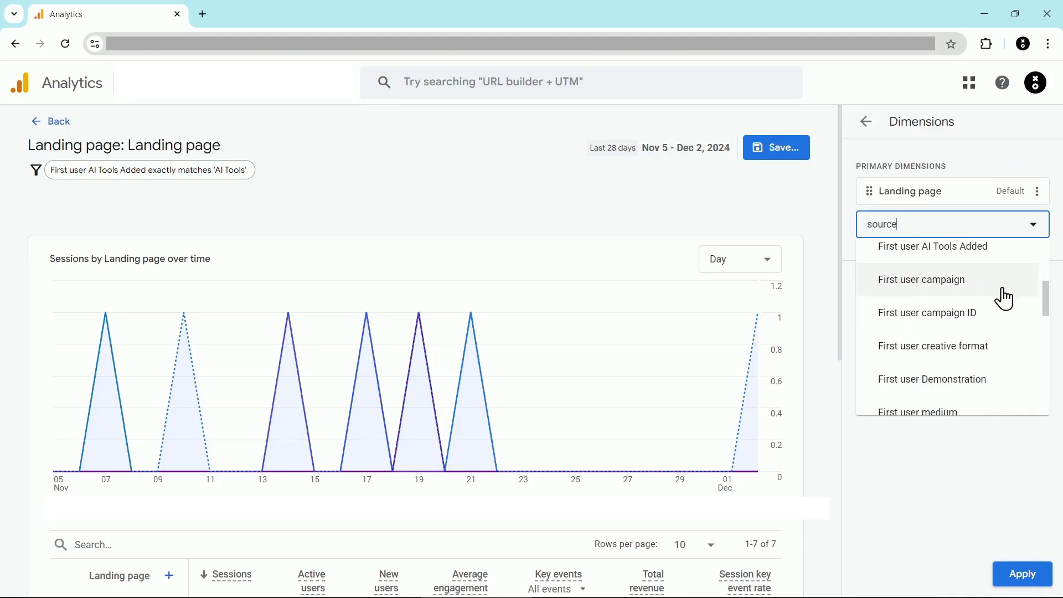
scroll(1005, 302, "down", 4)
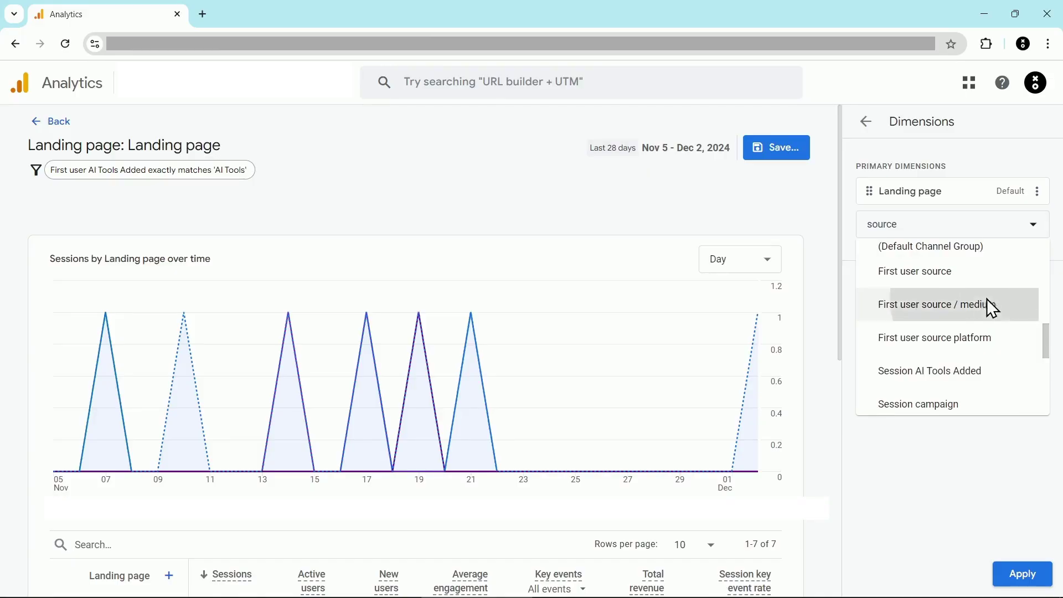
left_click(994, 308)
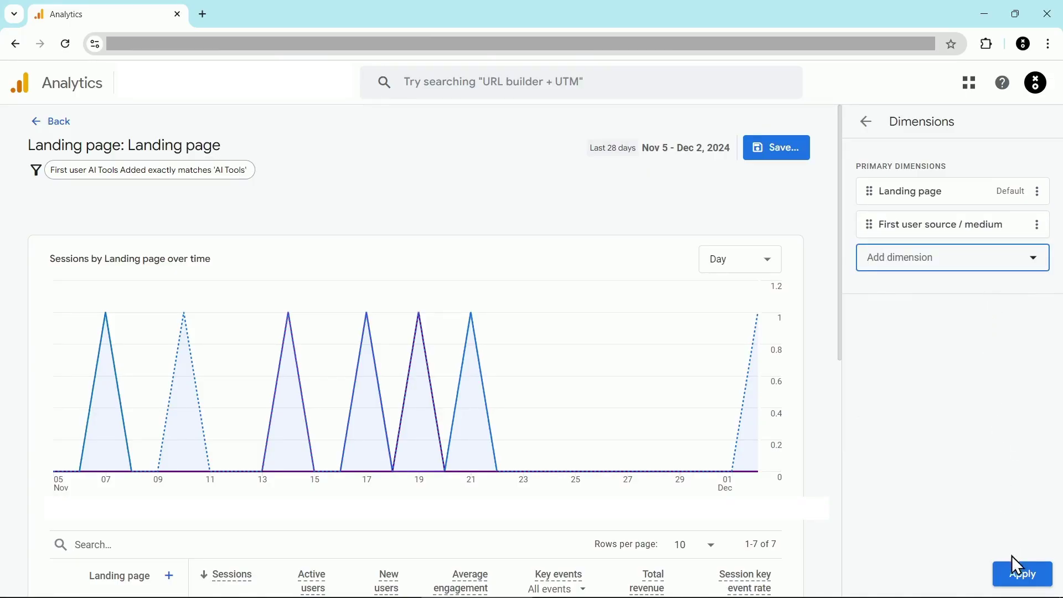
left_click(1019, 575)
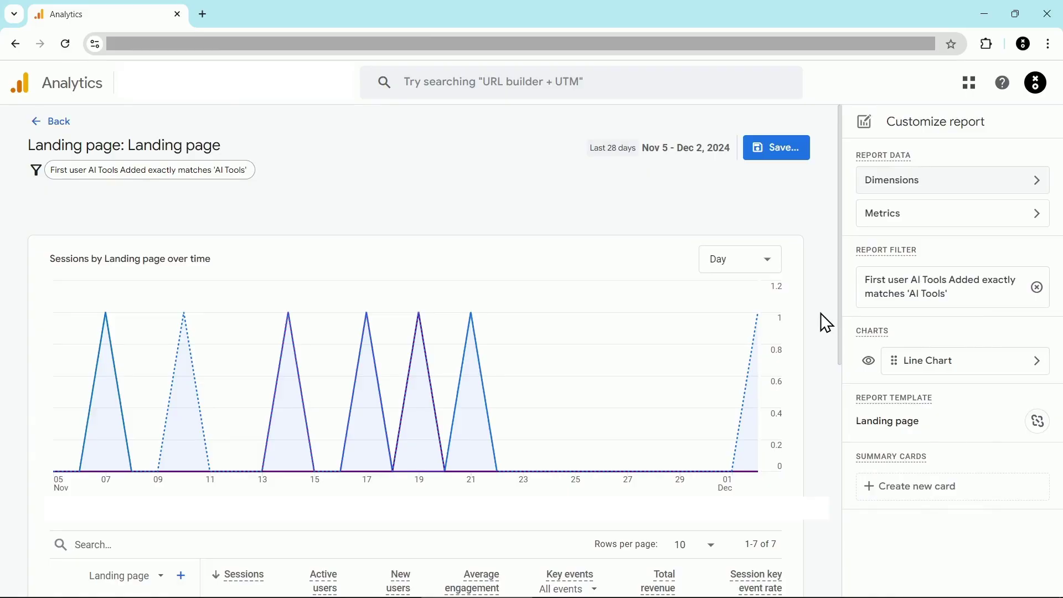
Show the table by First user source / medium: perplexity.ai referral 4 sessions, gemini.google.com referral 3
scroll(775, 321, "down", 3)
left_click(119, 370)
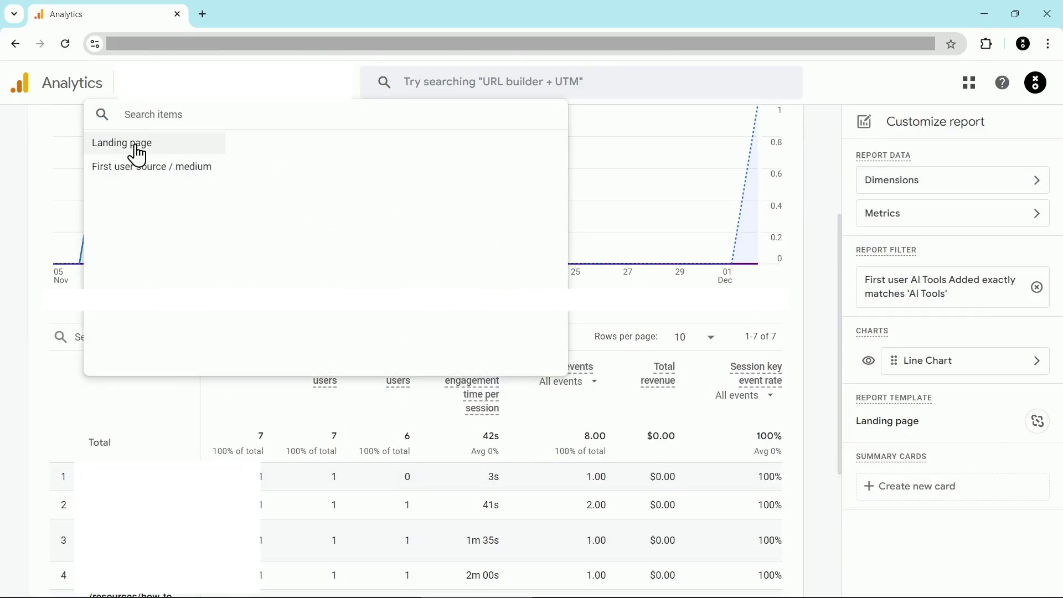
left_click(198, 167)
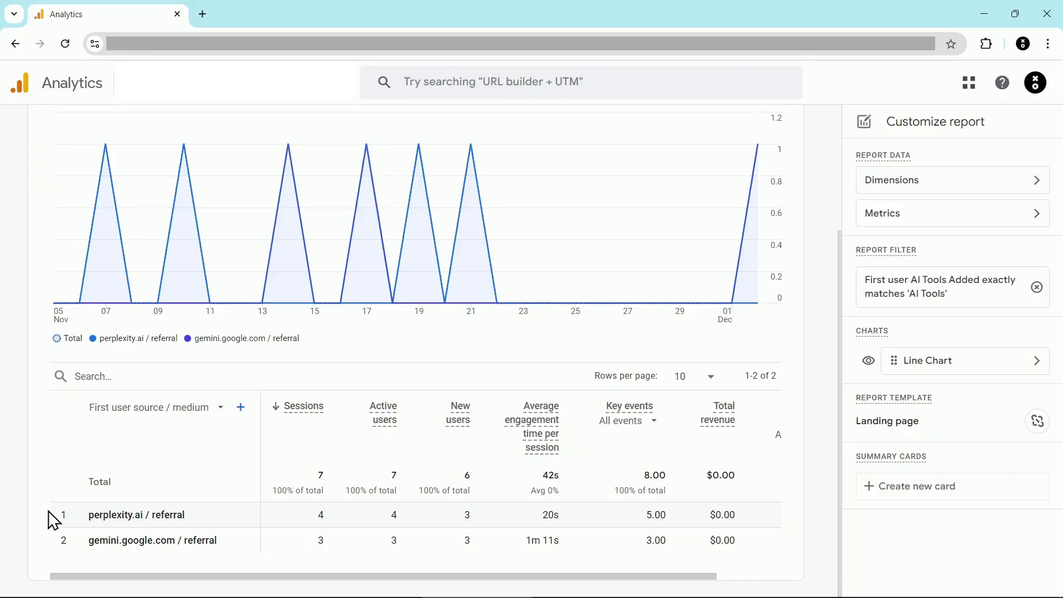
Save the customized report as a new report named 'AI Tools Landing Pages'
scroll(53, 520, "up", 3)
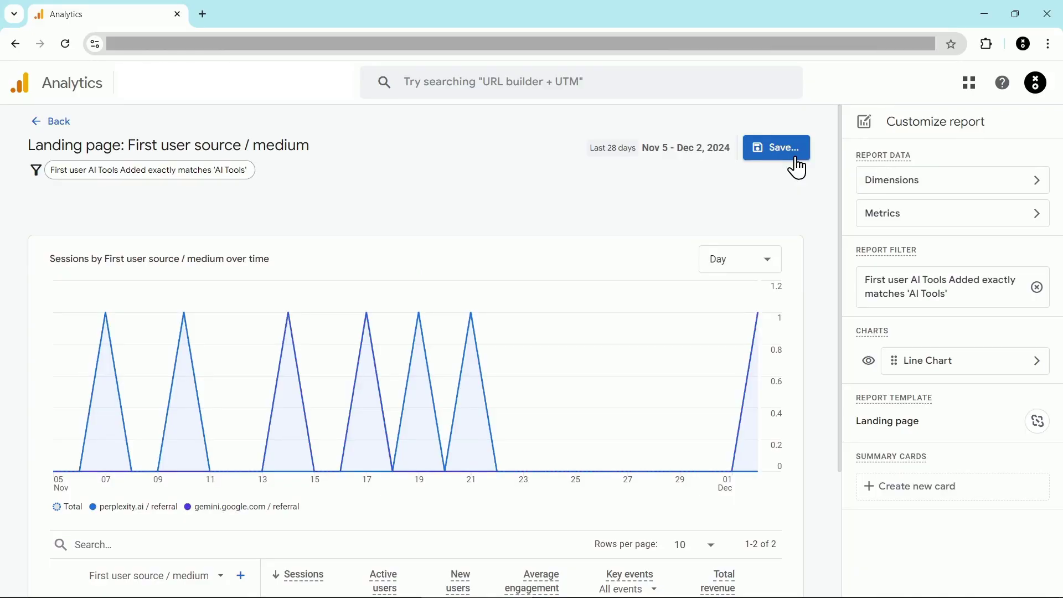
left_click(792, 162)
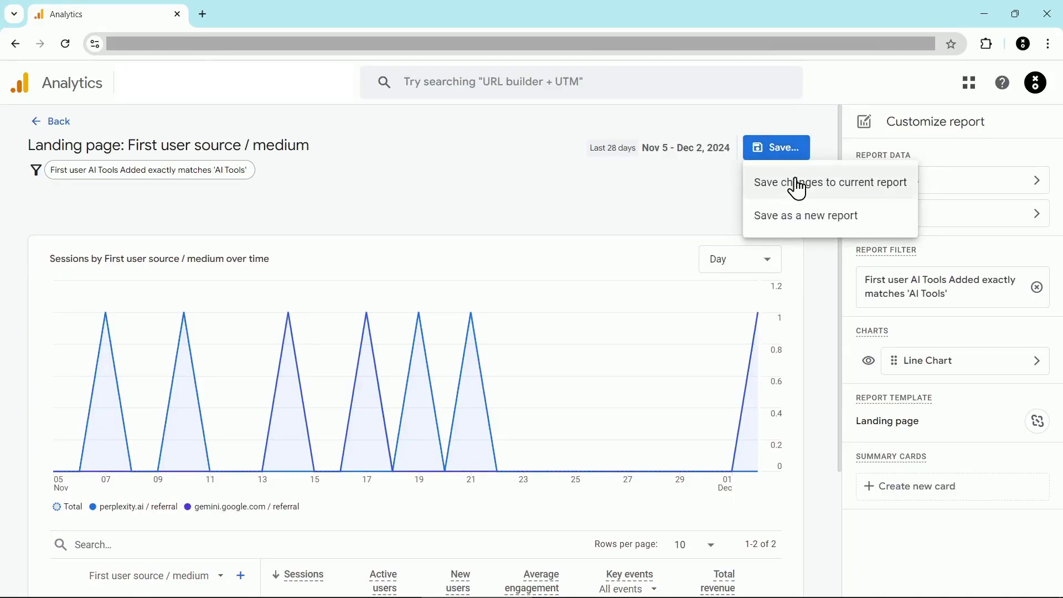
left_click(801, 217)
left_click_drag(636, 315, 401, 318)
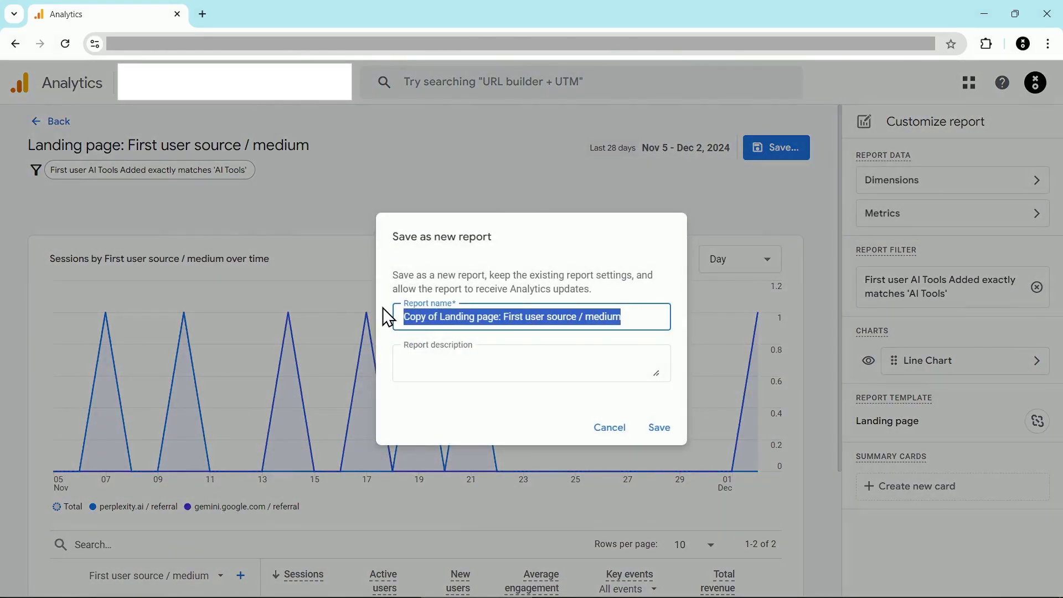
type("AI Tools Landing Pages")
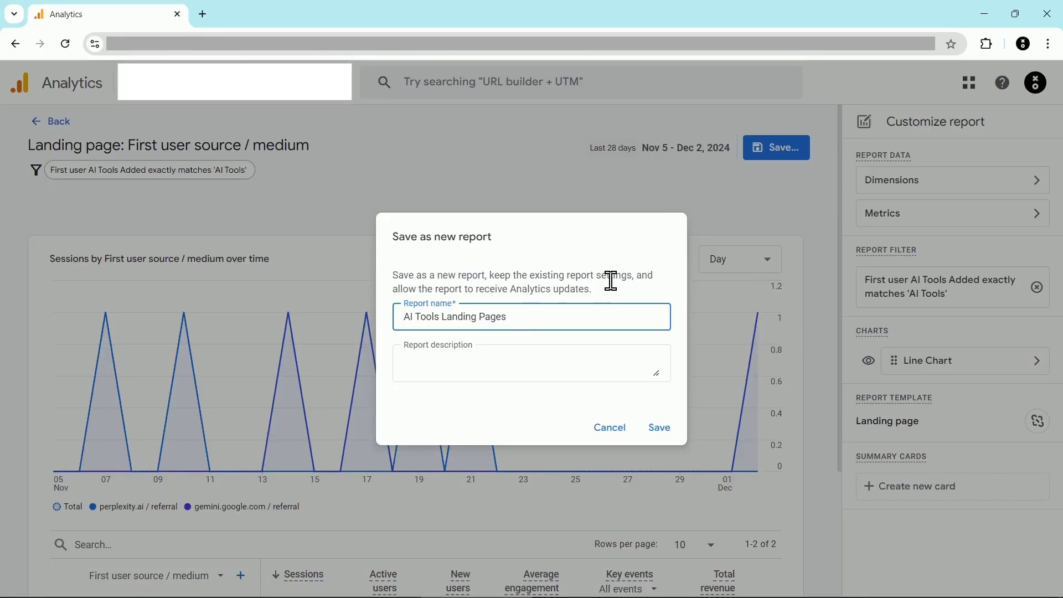
left_click(658, 427)
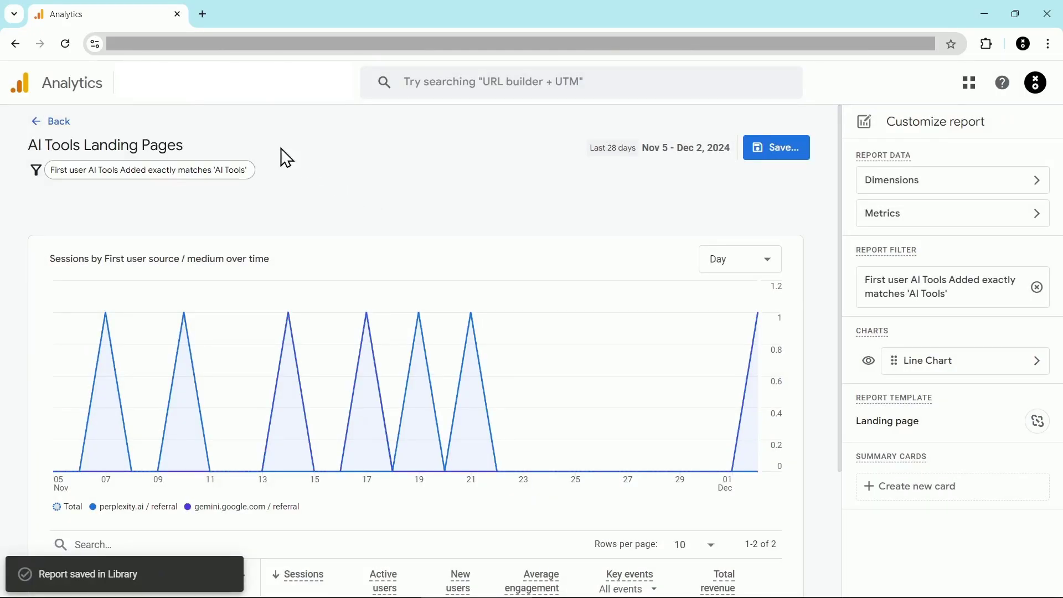
Leave customization, go to the Library, and start editing the Life cycle collection
left_click(61, 124)
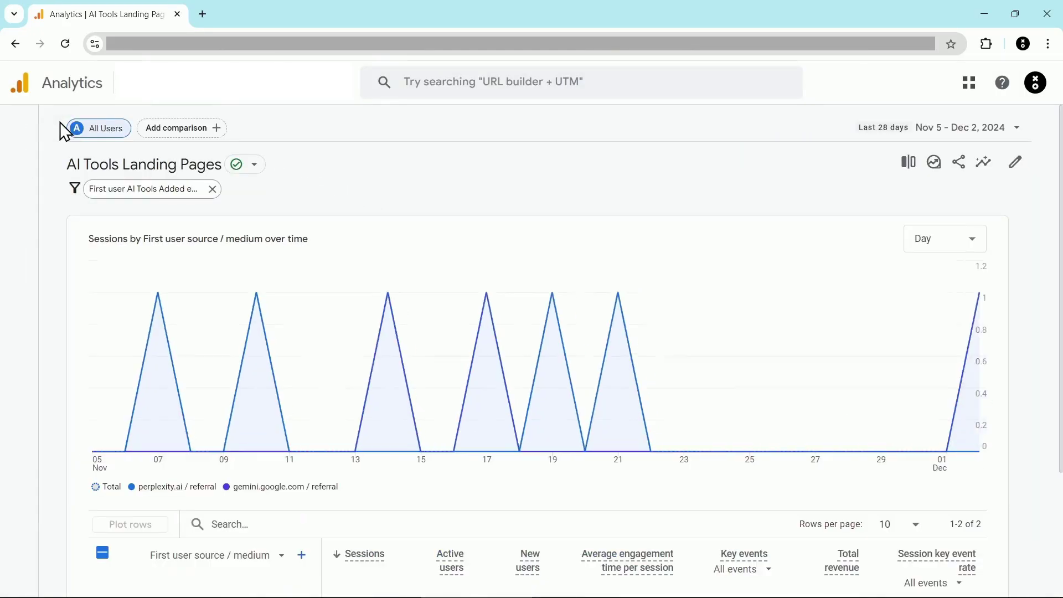
left_click(62, 126)
left_click(97, 540)
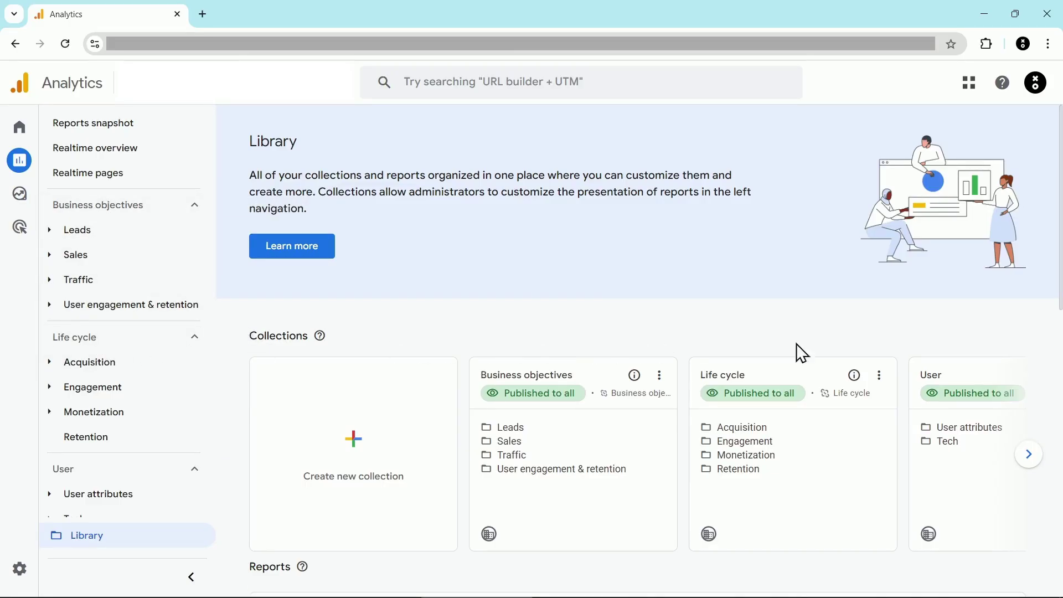
left_click(884, 386)
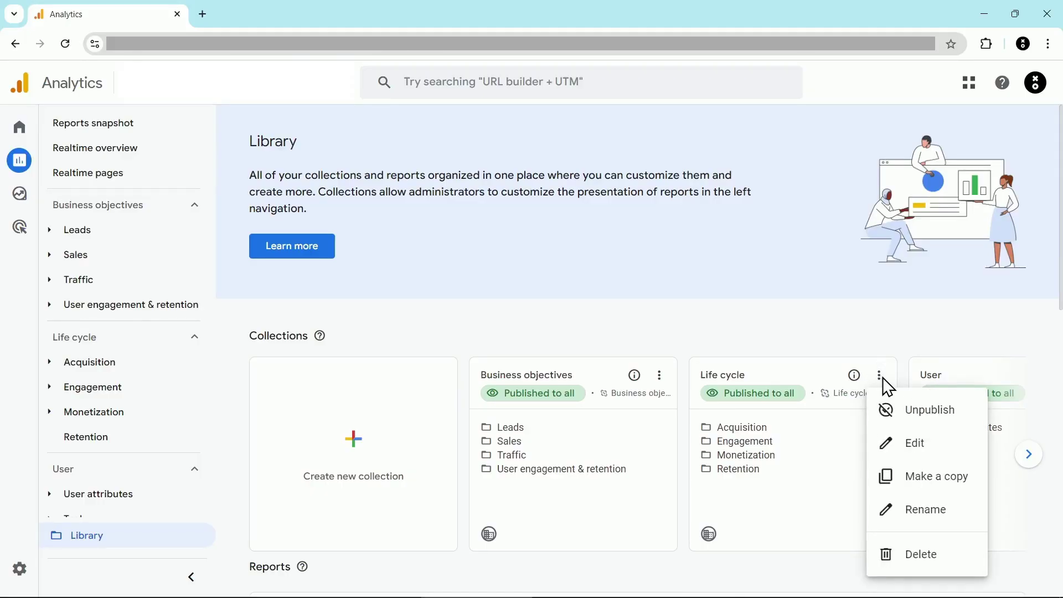
left_click(912, 455)
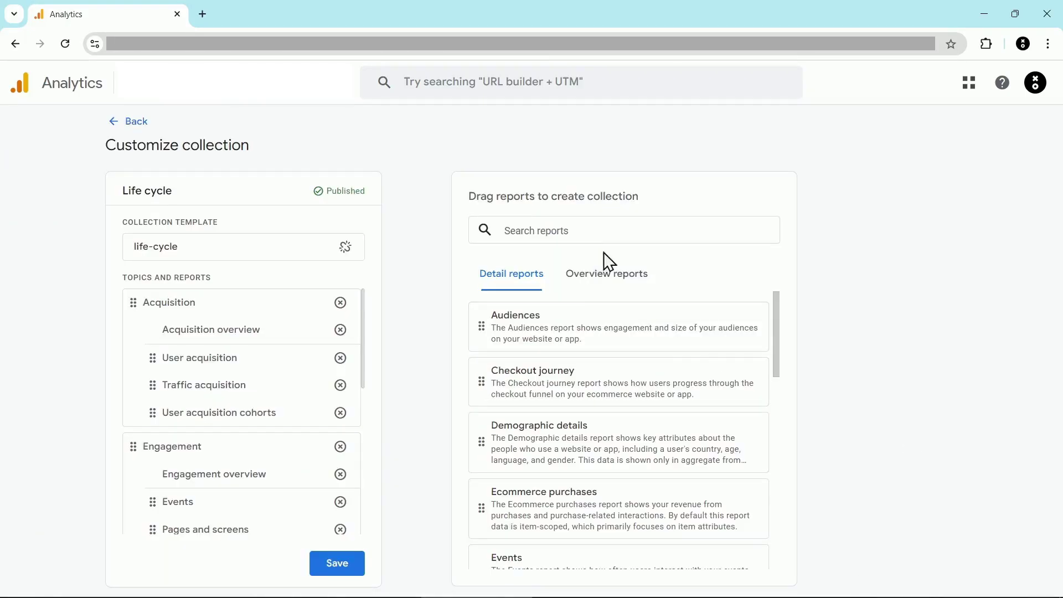
Search 'ai', put AI Tools Landing Pages under Engagement after Pages and screens, and save
left_click(565, 230)
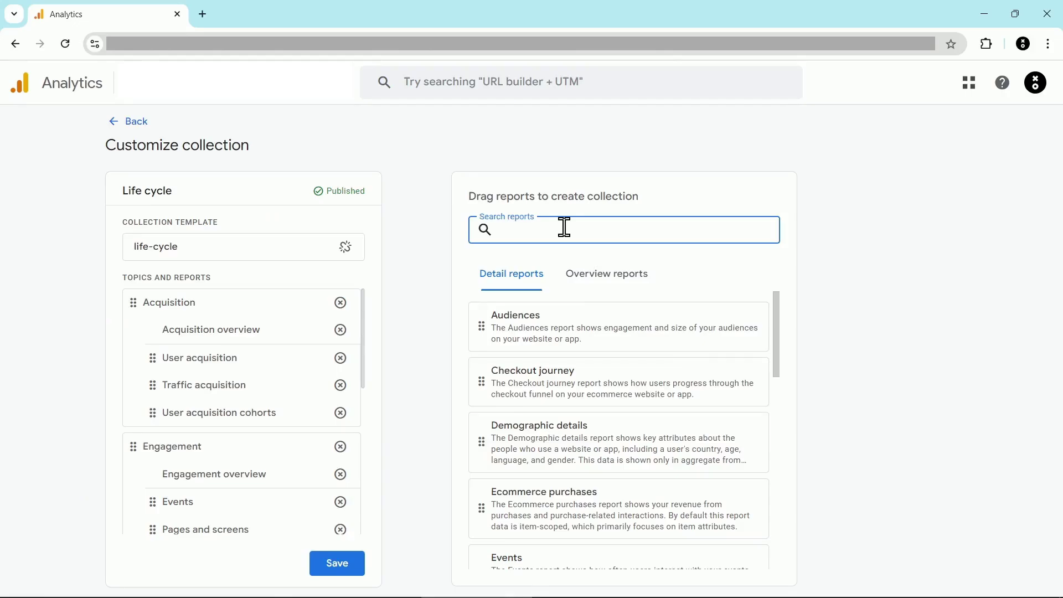
type("ai")
scroll(242, 401, "down", 3)
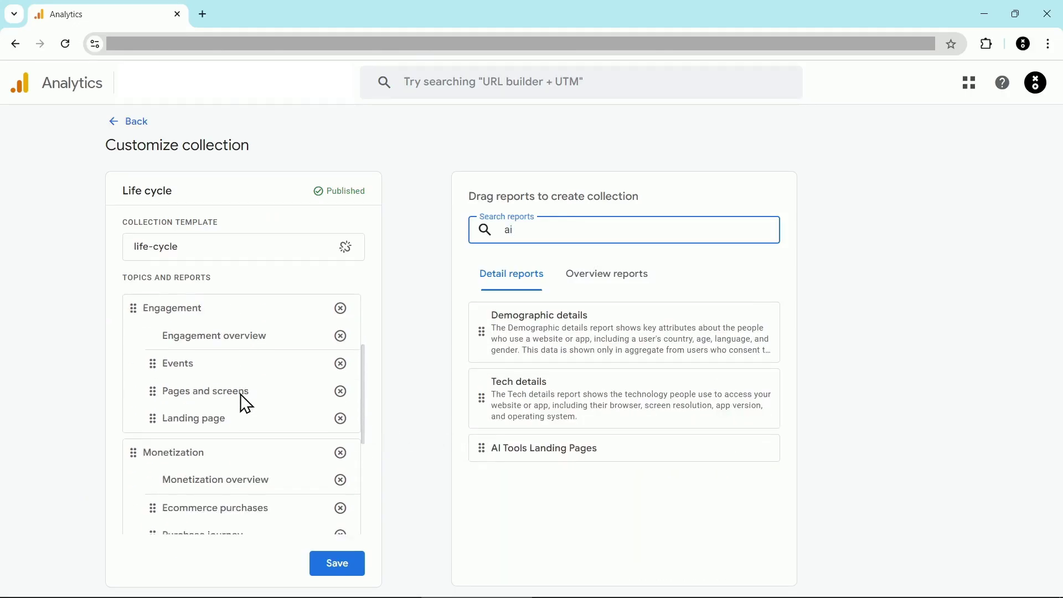
scroll(245, 404, "down", 1)
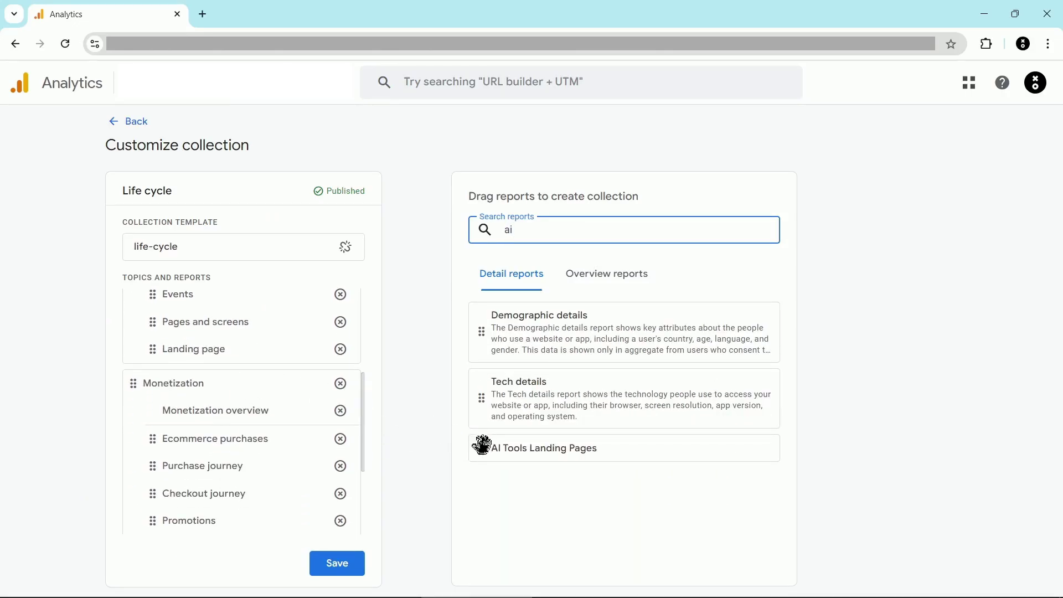
left_click_drag(483, 445, 191, 344)
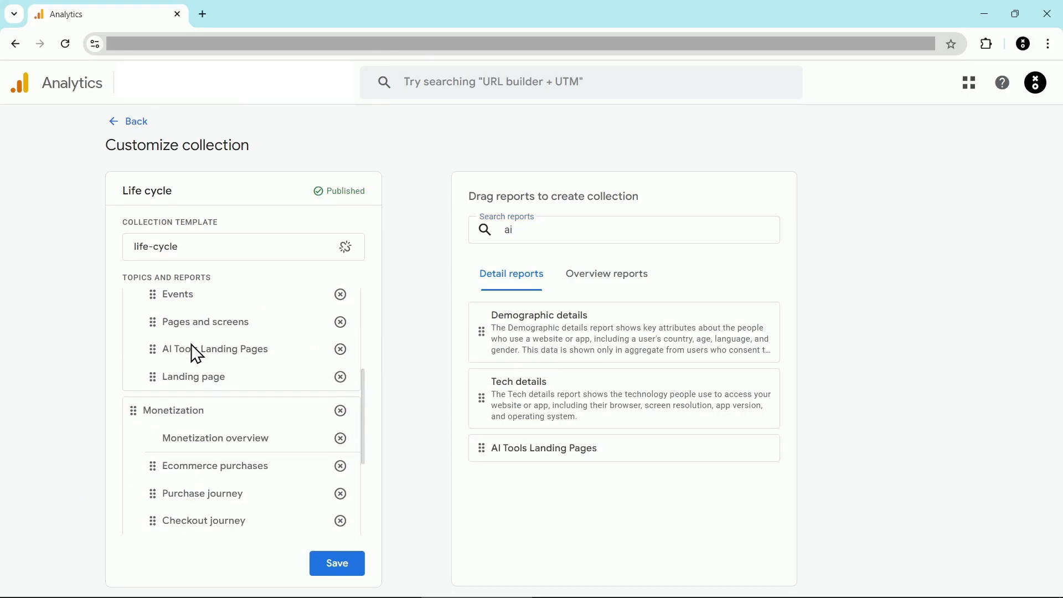
left_click(343, 571)
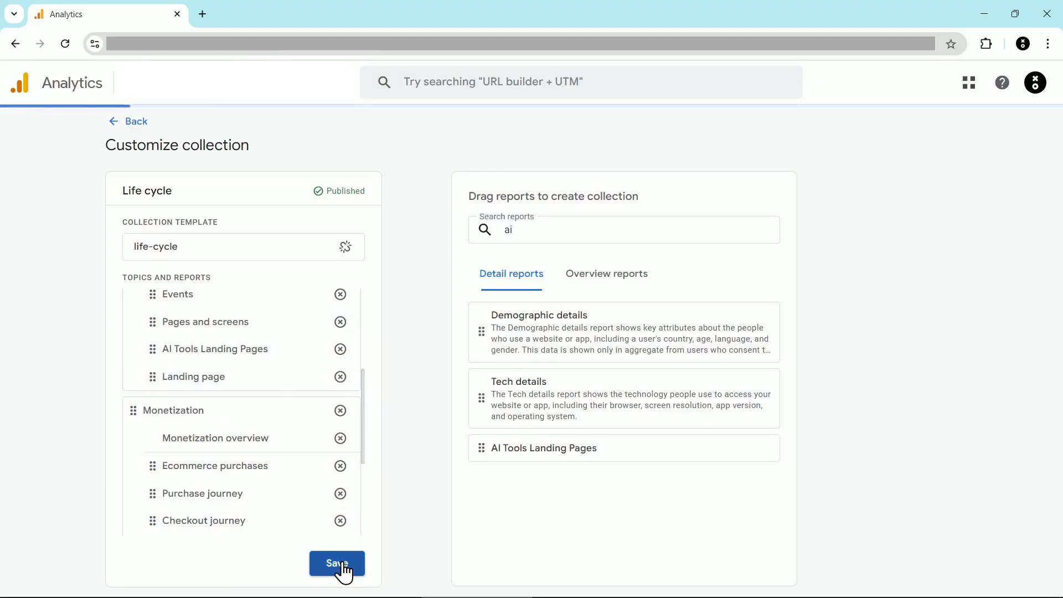
left_click(133, 123)
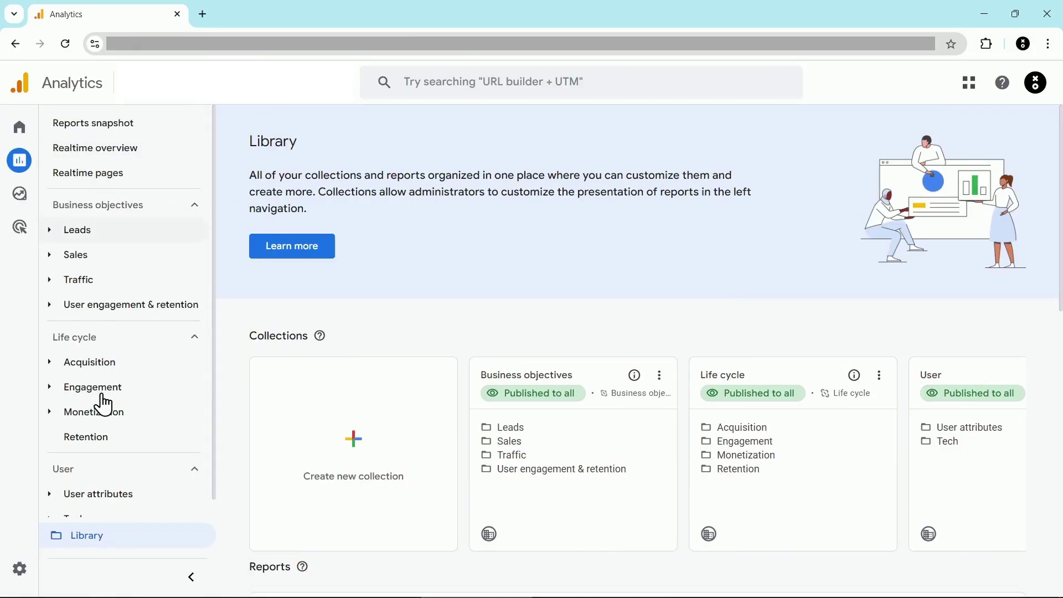
Expand Life cycle > Engagement to show AI Tools Landing Pages between Pages and screens and Landing page
left_click(103, 391)
scroll(105, 398, "down", 3)
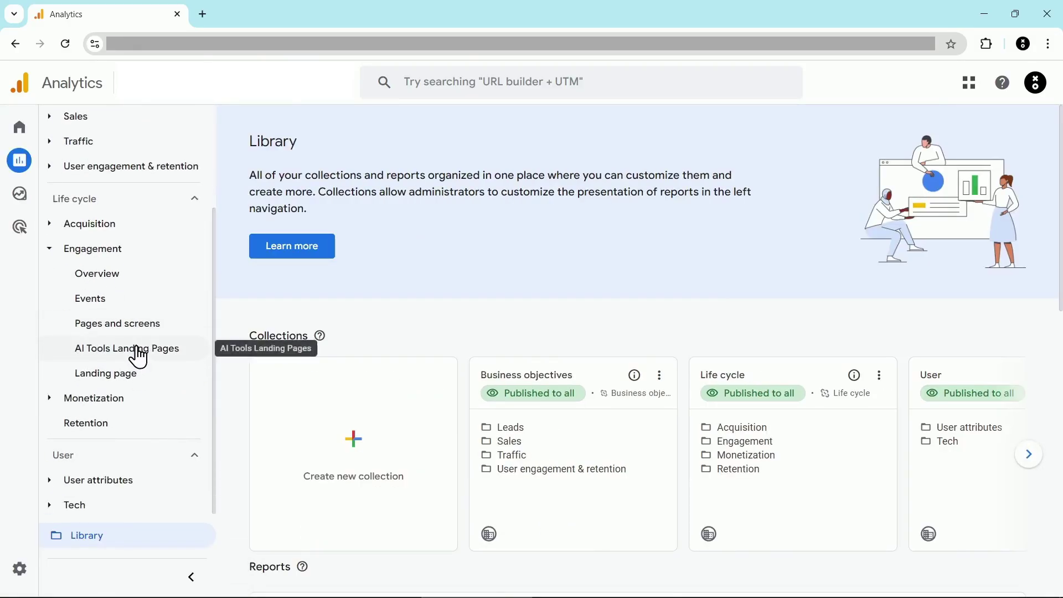